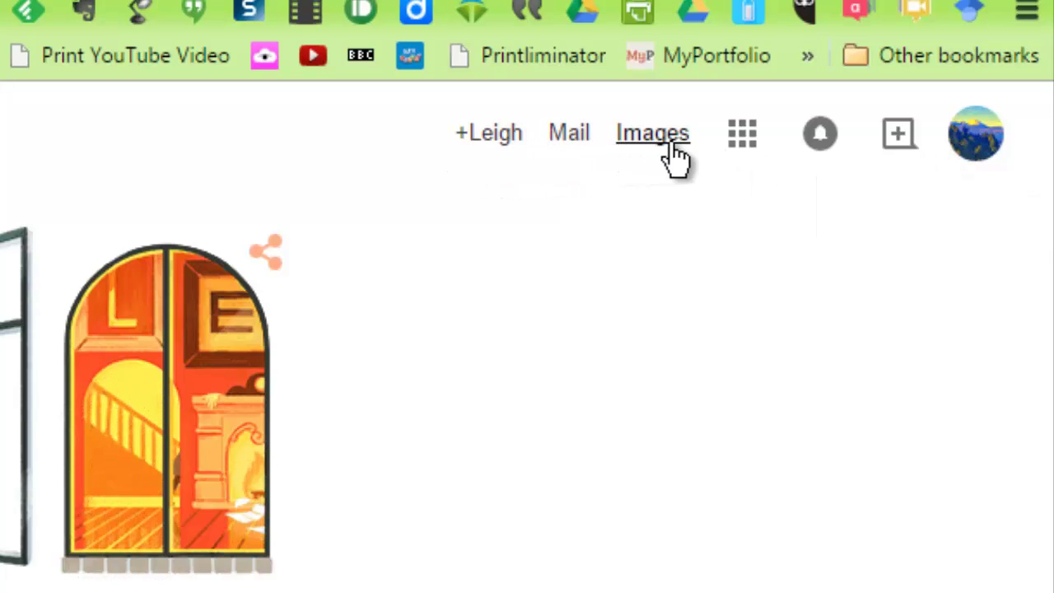
Open the Apps grid at the top right of the Google home page
{"action": "left_click", "coordinate": [745, 142]}
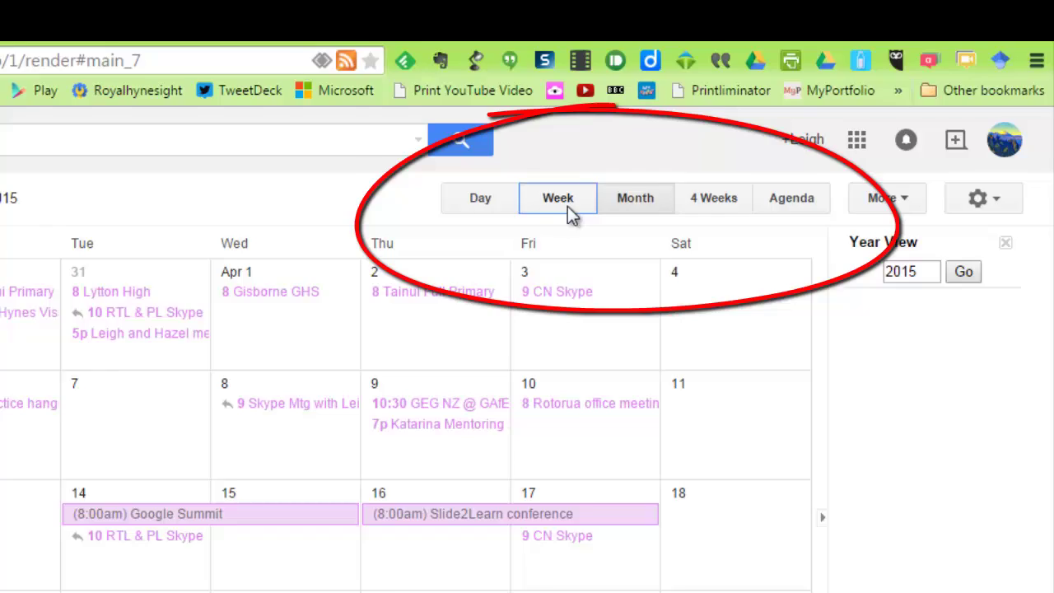
Switch the calendar to Week, then Day, then back to the April 2015 Month view
{"action": "left_click", "coordinate": [419, 265]}
{"action": "left_click", "coordinate": [652, 144]}
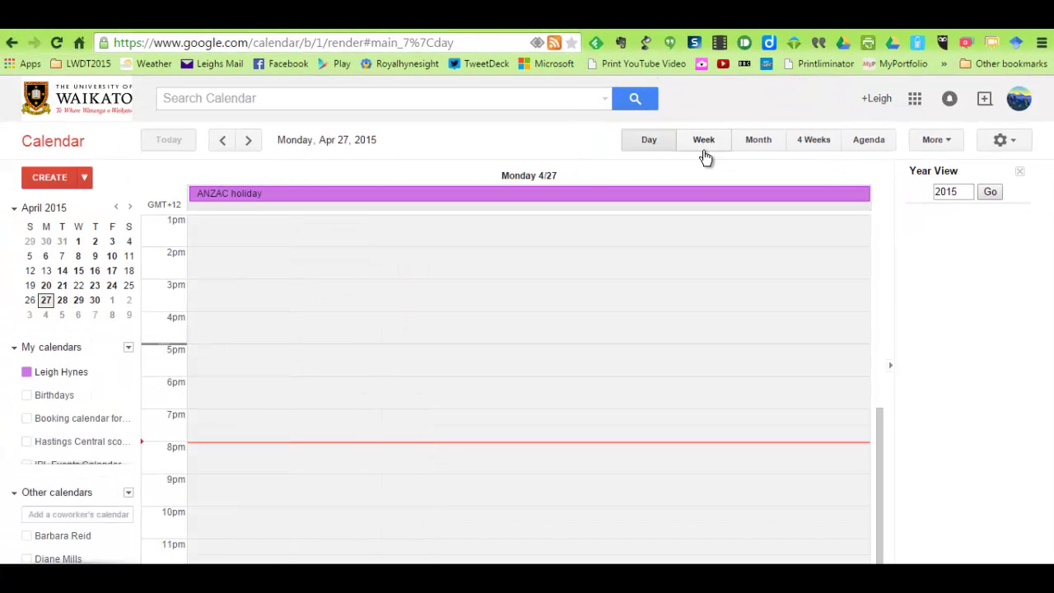
{"action": "left_click", "coordinate": [758, 141]}
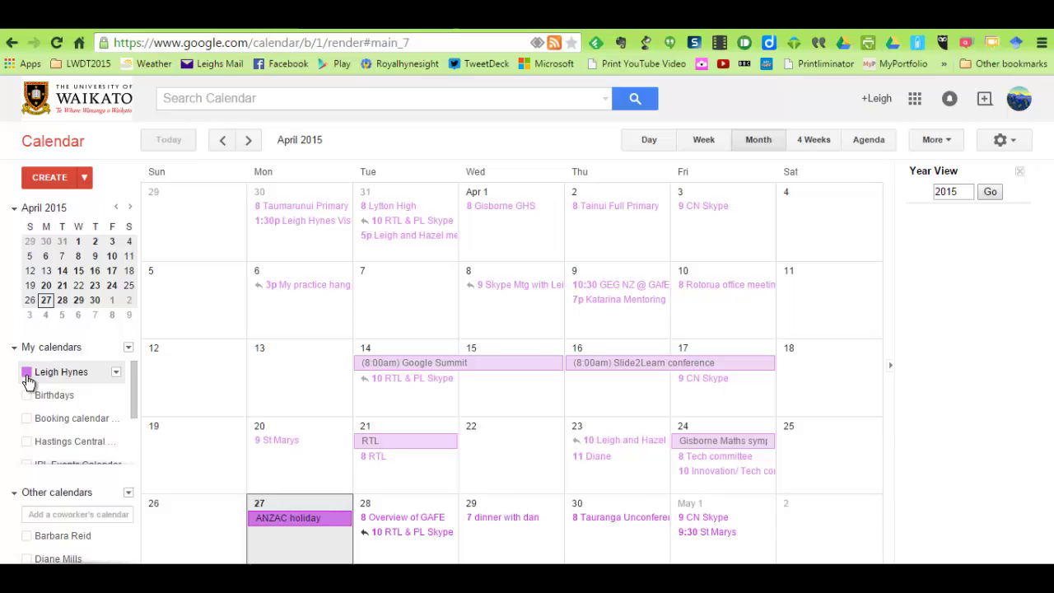
Hide your own calendar's events under My calendars, then show them again
{"action": "left_click", "coordinate": [116, 373]}
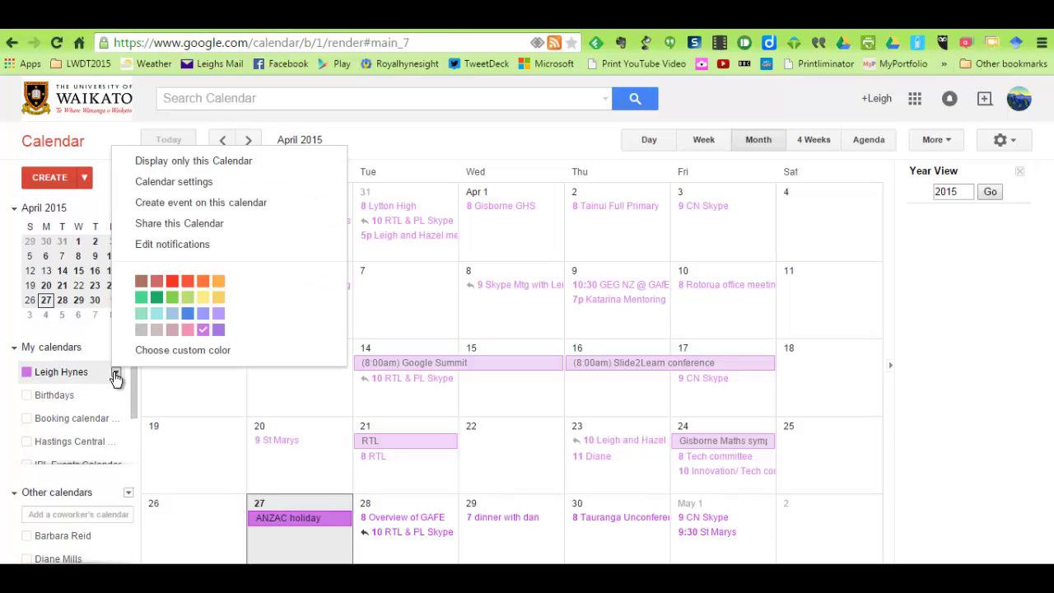
{"action": "left_click", "coordinate": [94, 375]}
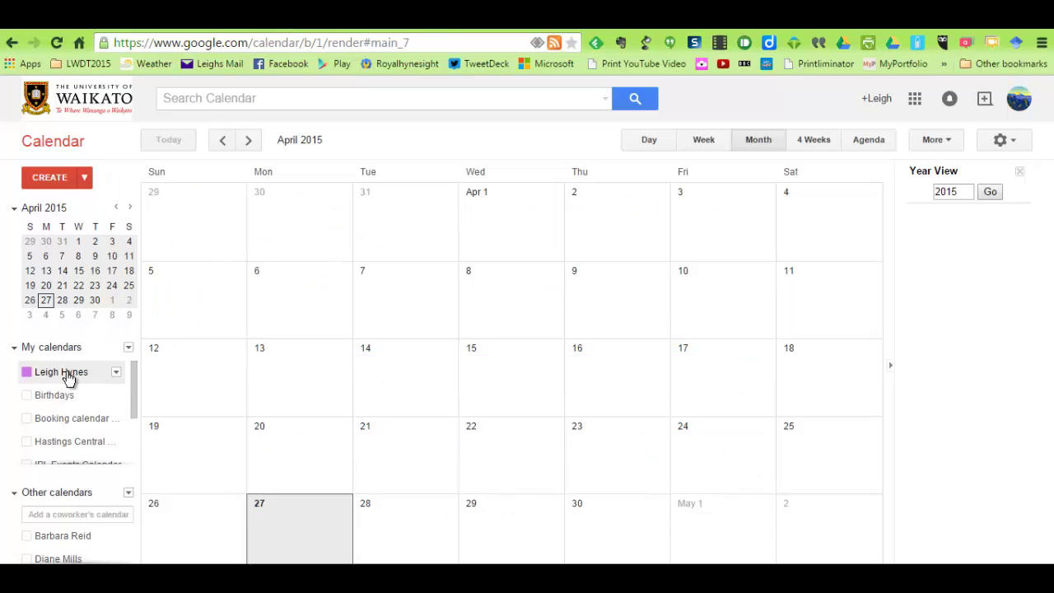
{"action": "left_click", "coordinate": [69, 378]}
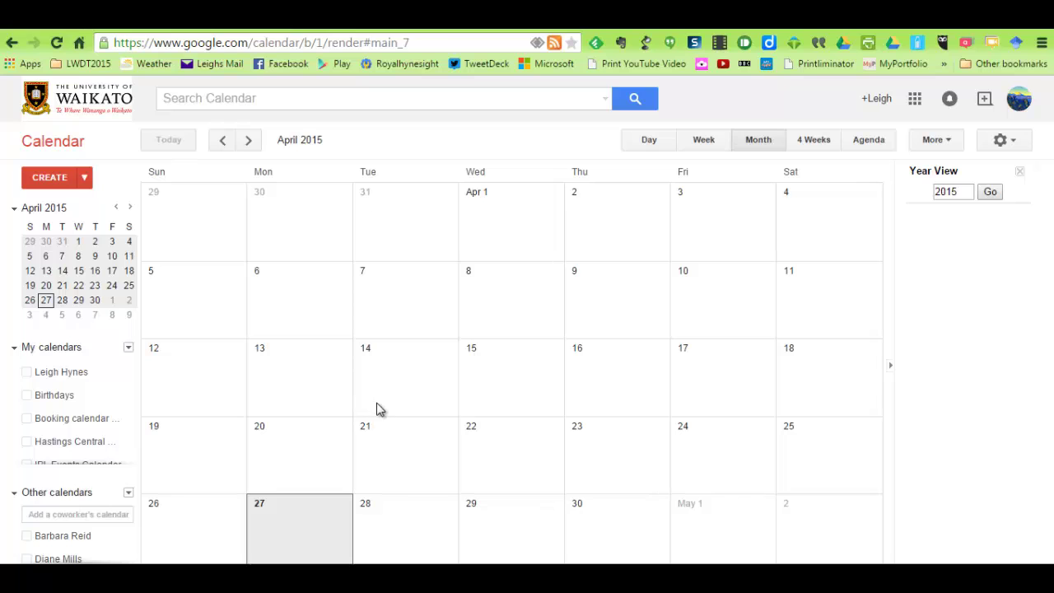
{"action": "left_click", "coordinate": [28, 374]}
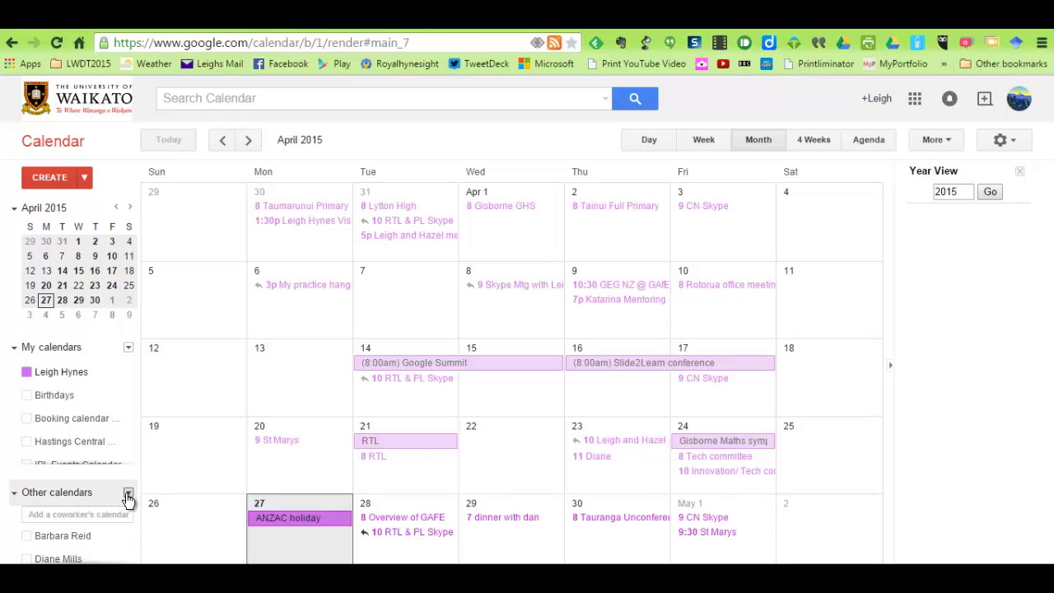
Add a coworker's calendar to Other calendars by name, then reopen the Google apps list
{"action": "left_click", "coordinate": [127, 495]}
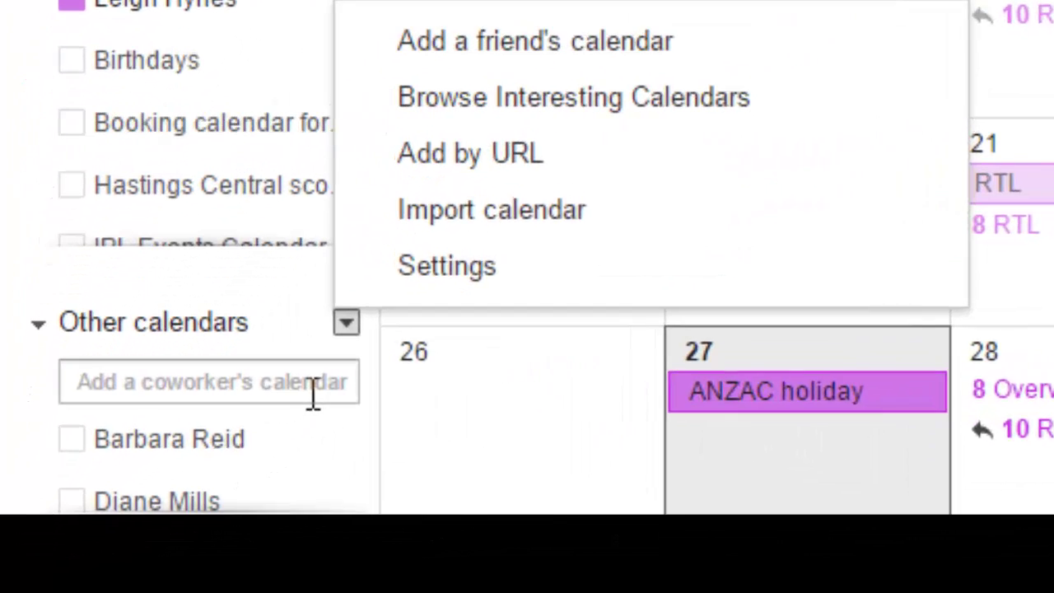
{"action": "left_click", "coordinate": [117, 516]}
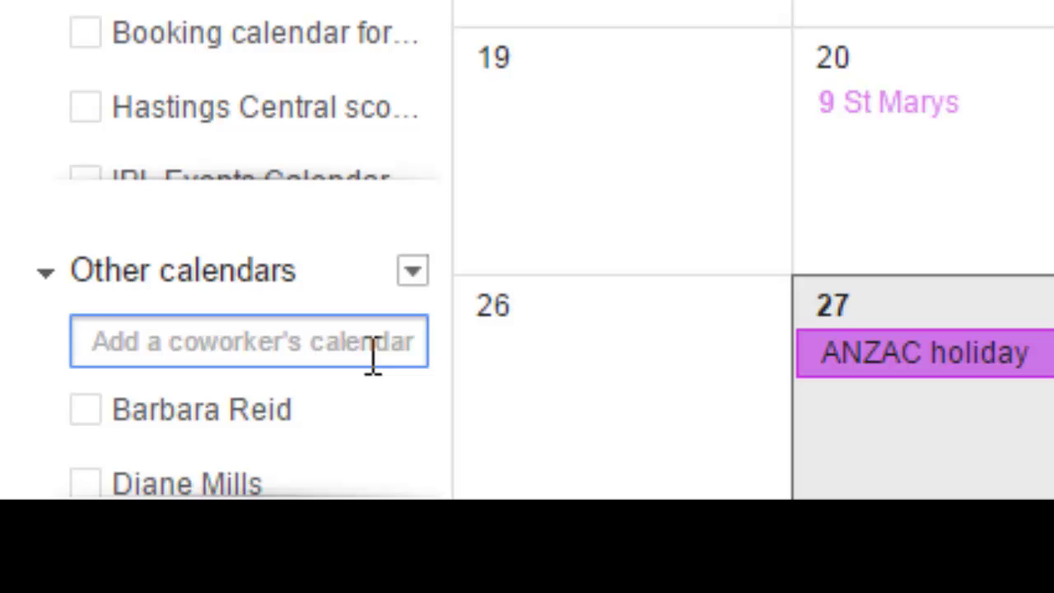
{"action": "type", "text": "Mary"}
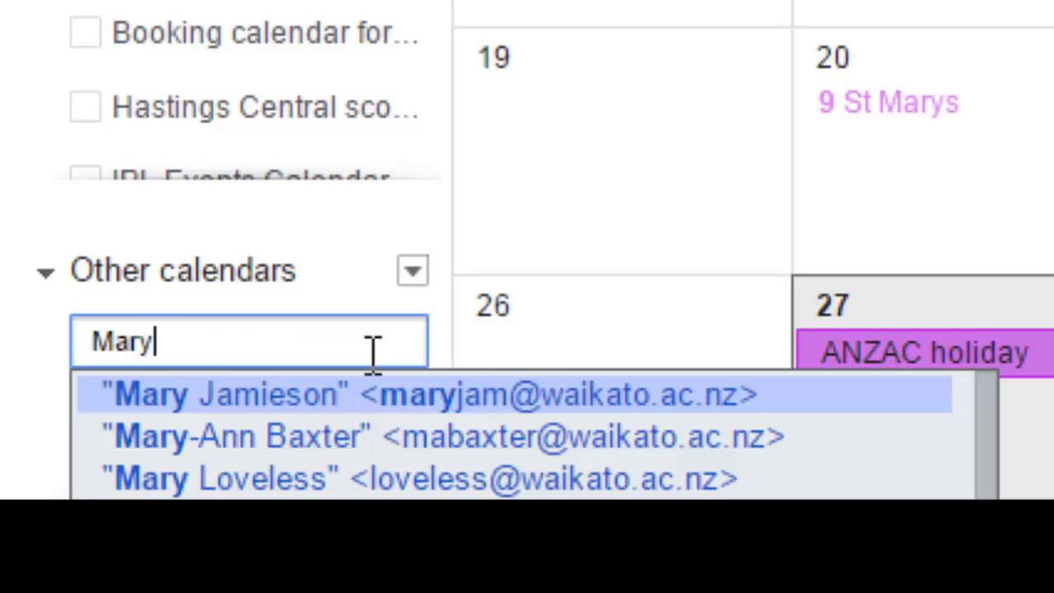
{"action": "left_click", "coordinate": [370, 400]}
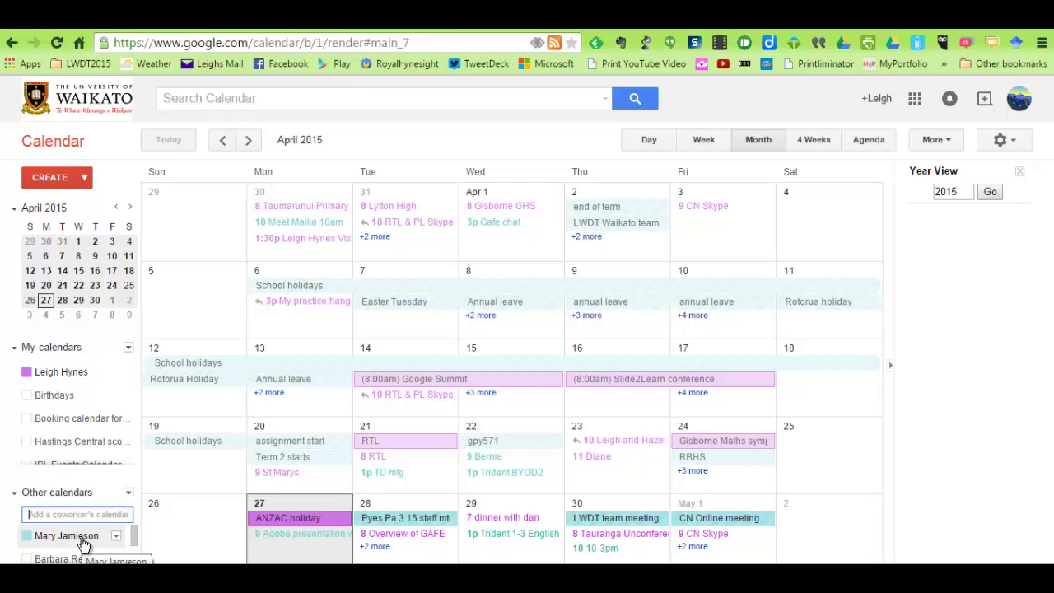
{"action": "left_click", "coordinate": [83, 545]}
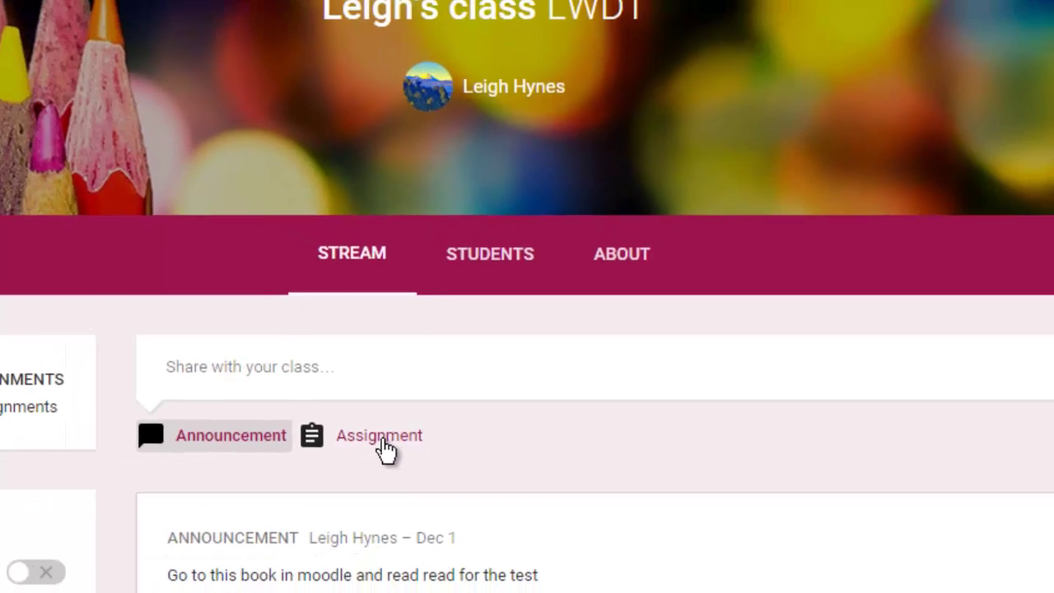
Check the class's empty Students list, then return to the class Stream
{"action": "scroll", "coordinate": [1052, 331], "scroll_direction": "down", "scroll_amount": 2}
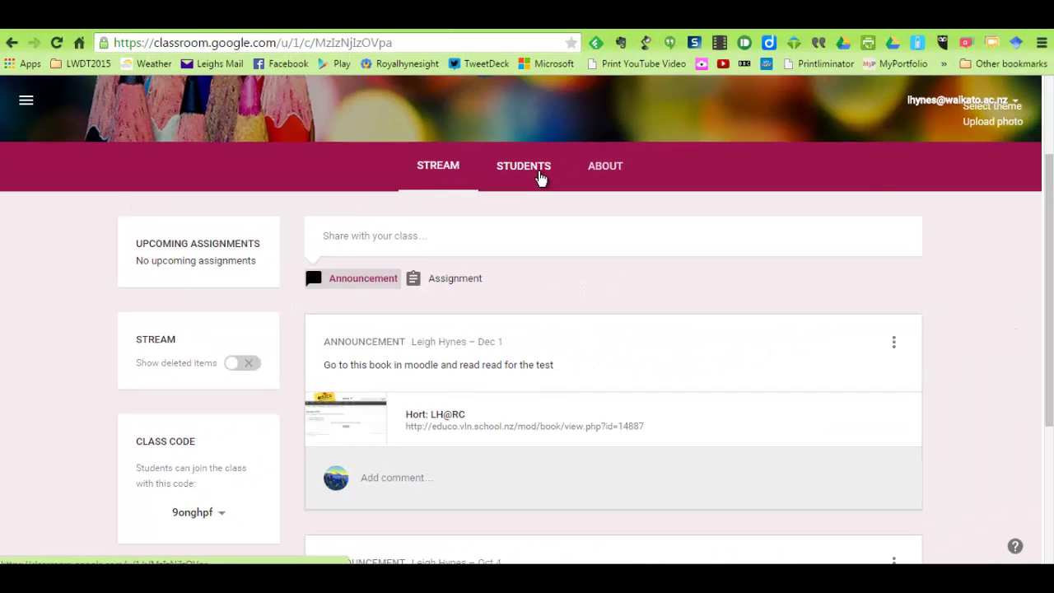
{"action": "left_click", "coordinate": [541, 178]}
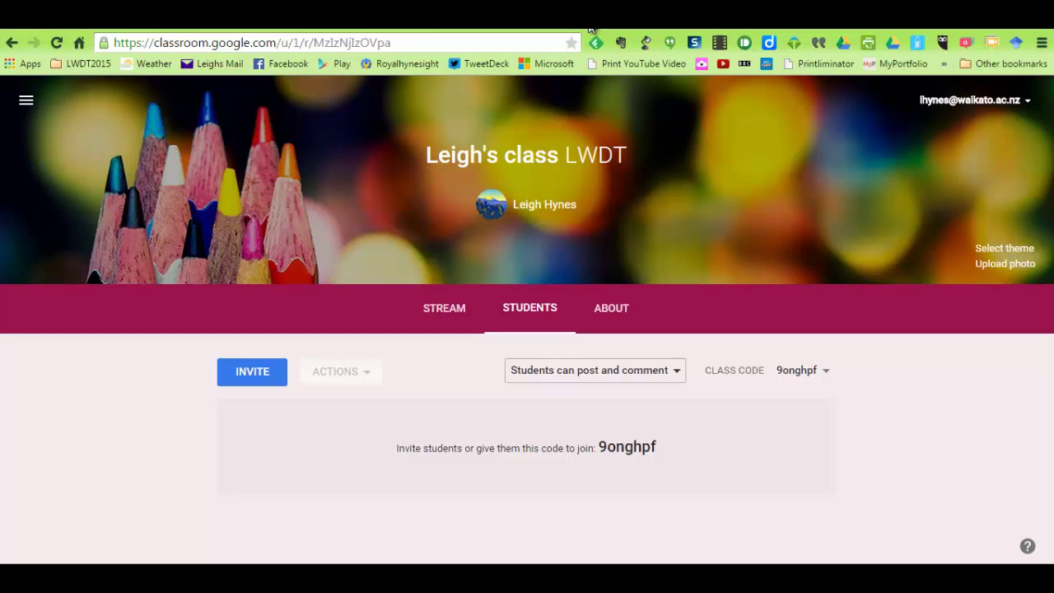
{"action": "left_click", "coordinate": [446, 318]}
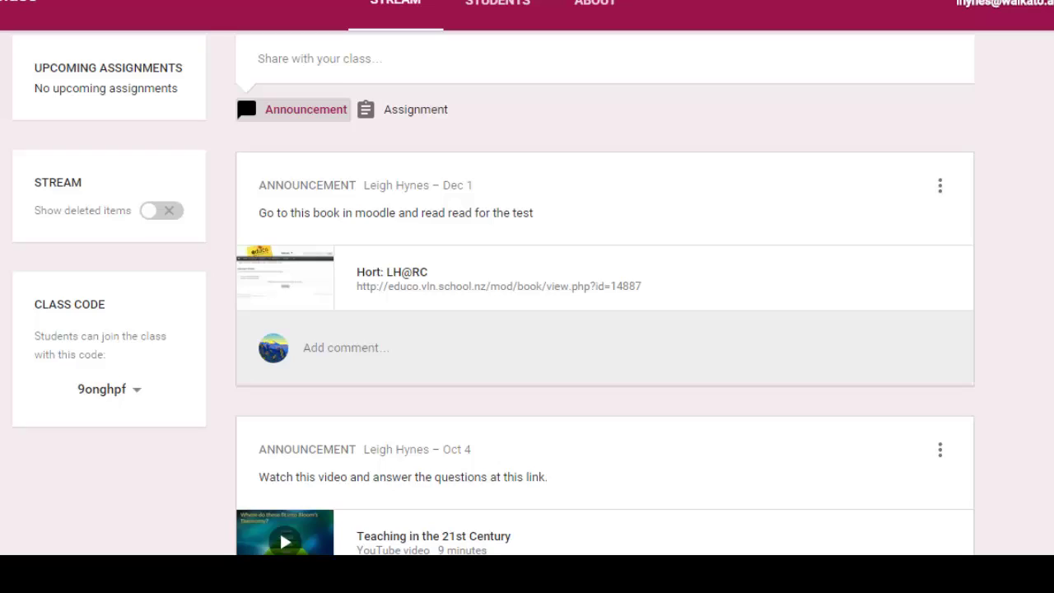
Start a new class announcement reading 'Come to the gym at break'
{"action": "scroll", "coordinate": [527, 293], "scroll_direction": "down", "scroll_amount": 1}
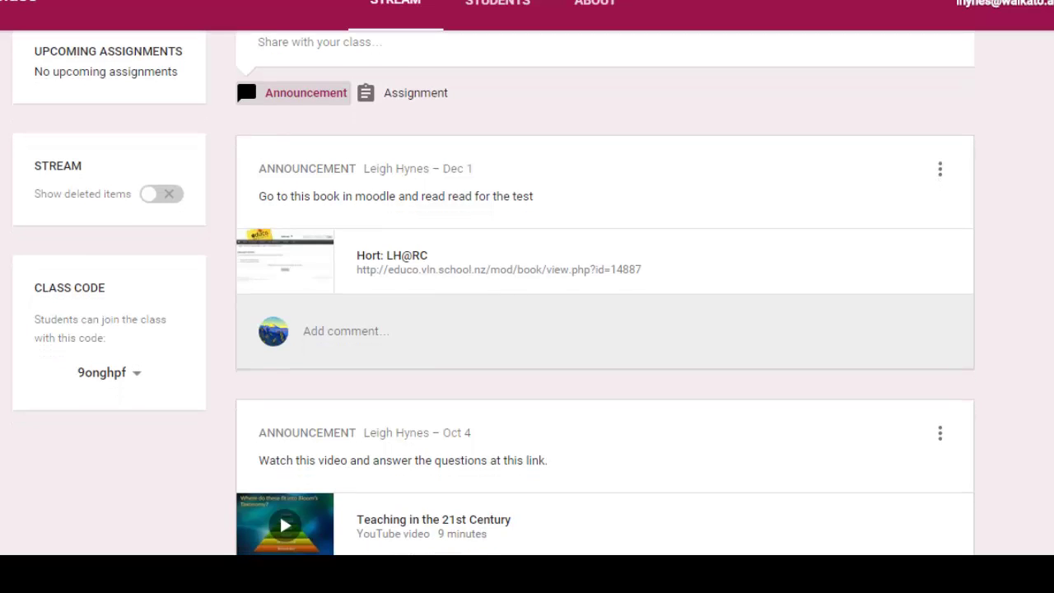
{"action": "left_click", "coordinate": [312, 98]}
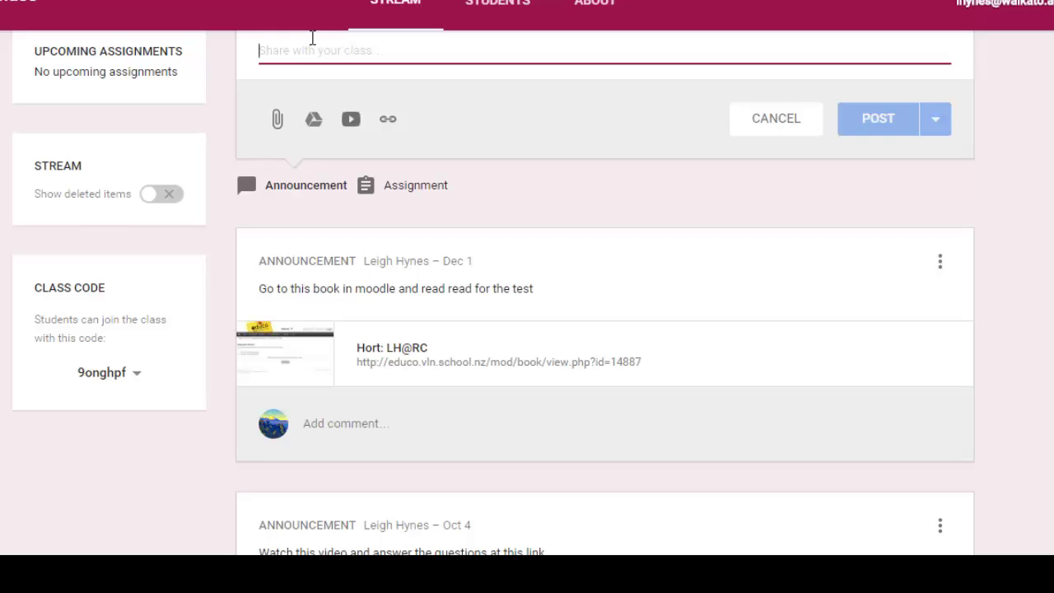
{"action": "type", "text": "Come to "}
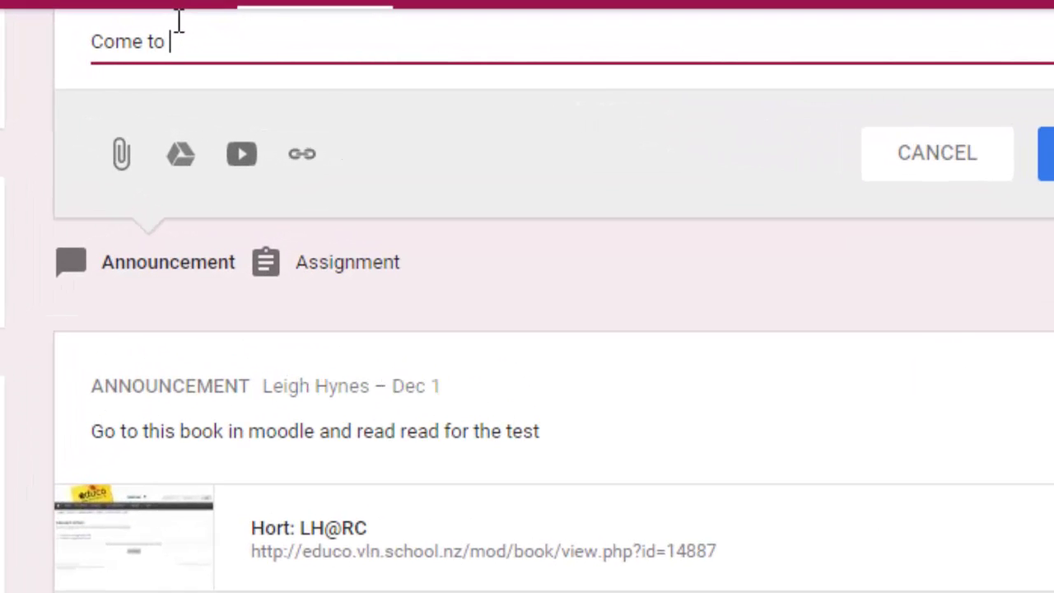
{"action": "type", "text": "the gym at"}
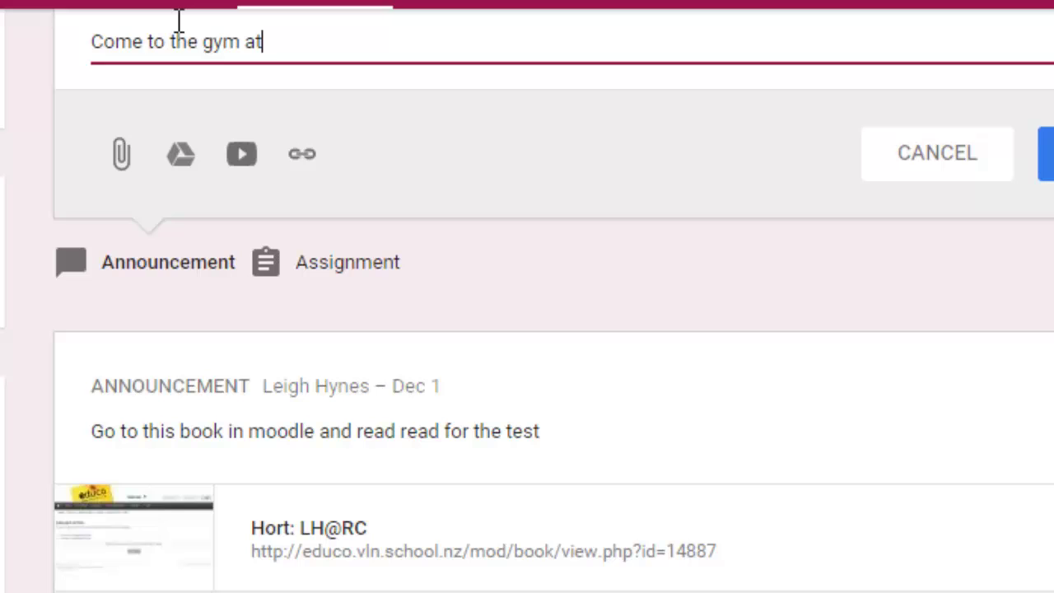
{"action": "type", "text": " break"}
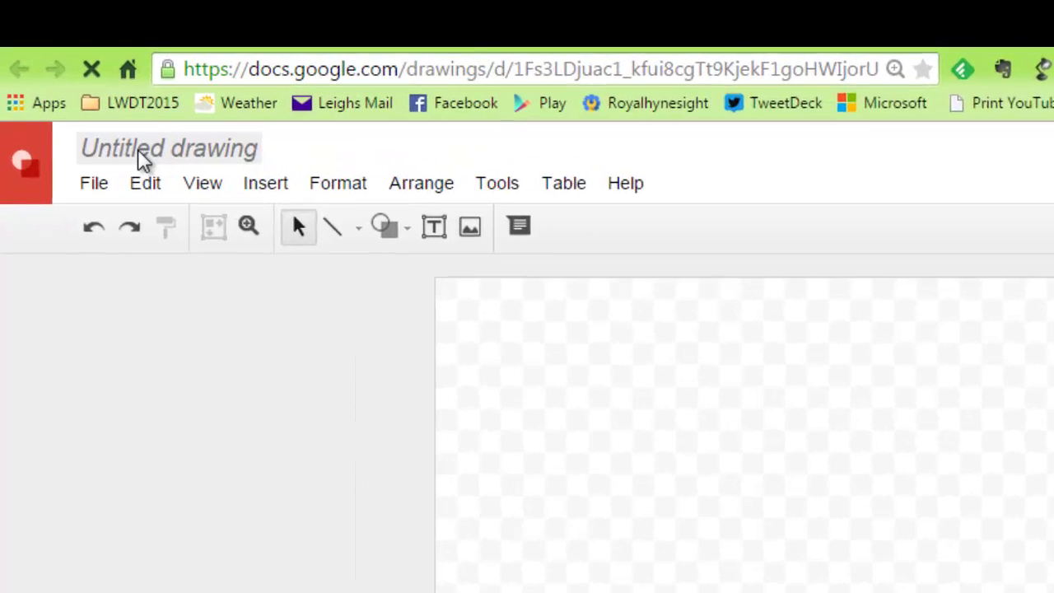
Rename the untitled drawing to 'Practice'
{"action": "left_click", "coordinate": [140, 153]}
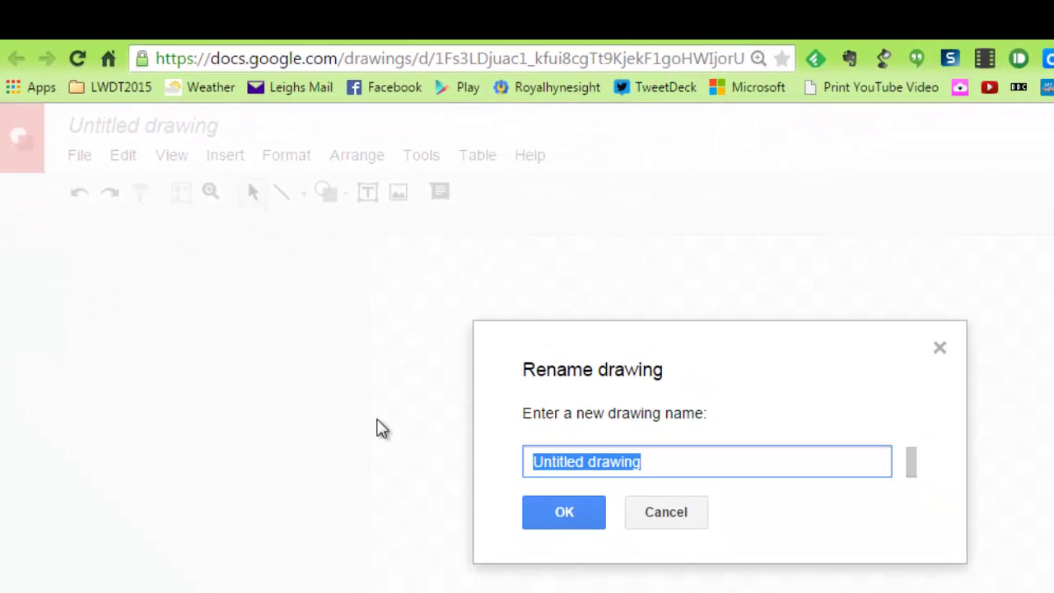
{"action": "type", "text": "Practice"}
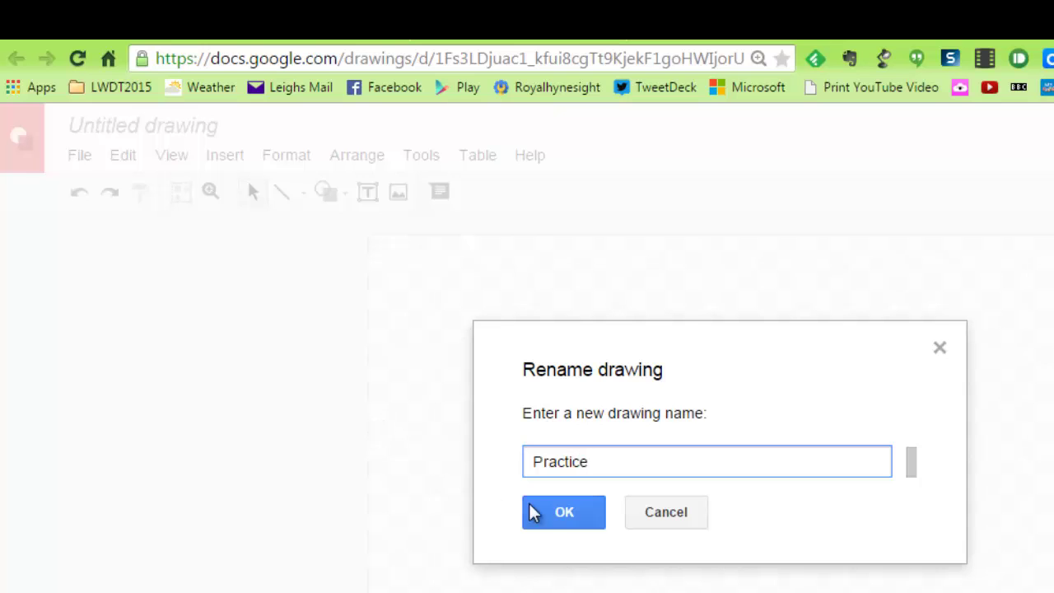
{"action": "left_click", "coordinate": [531, 510]}
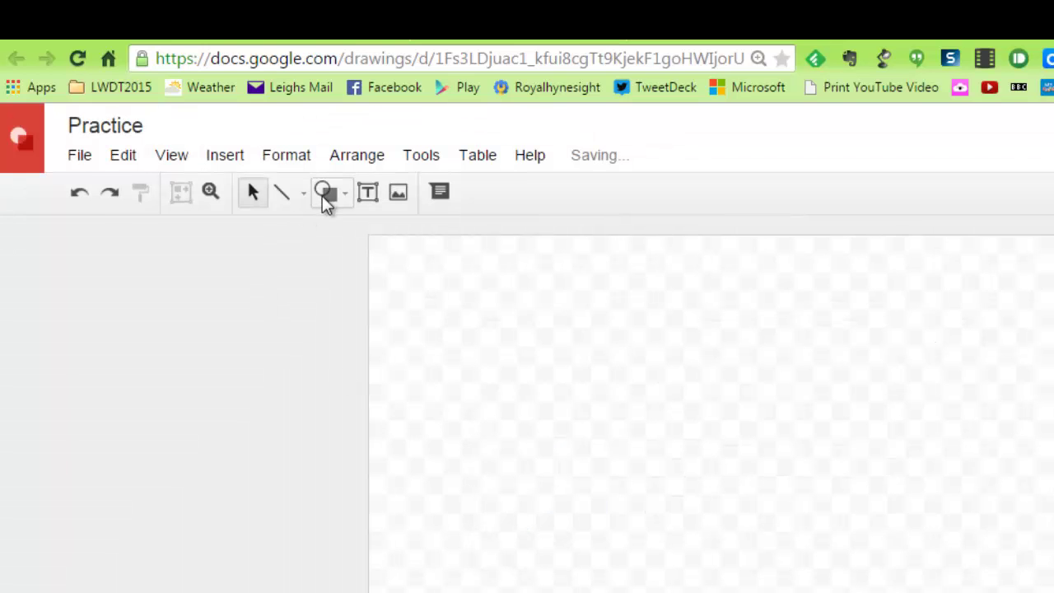
Draw a diagonal line across the canvas and make it red
{"action": "left_click", "coordinate": [281, 192]}
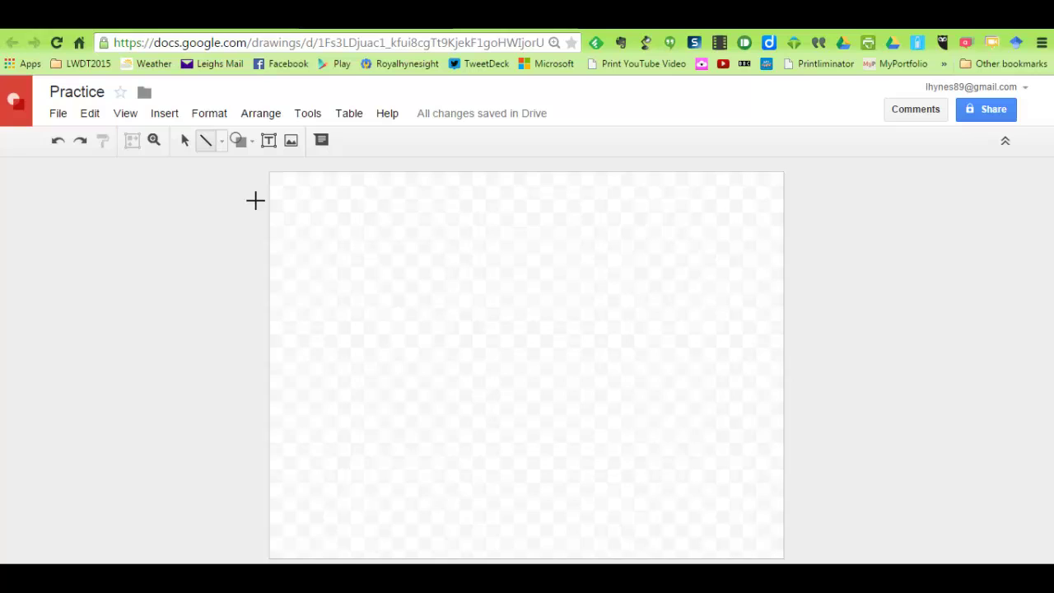
{"action": "left_click_drag", "start_coordinate": [304, 249], "coordinate": [574, 417]}
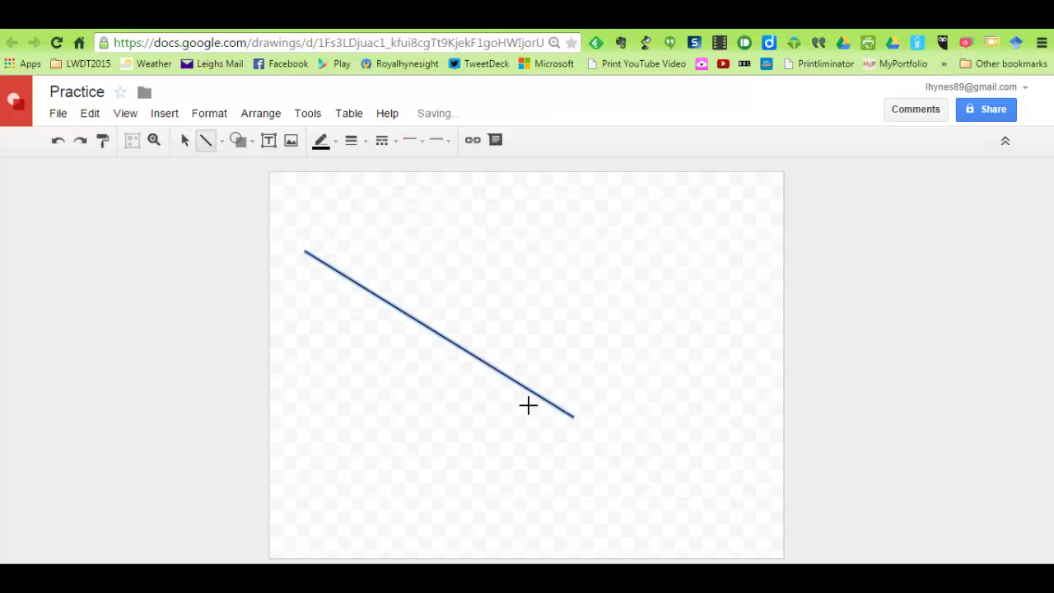
{"action": "left_click", "coordinate": [333, 145]}
{"action": "left_click", "coordinate": [345, 216]}
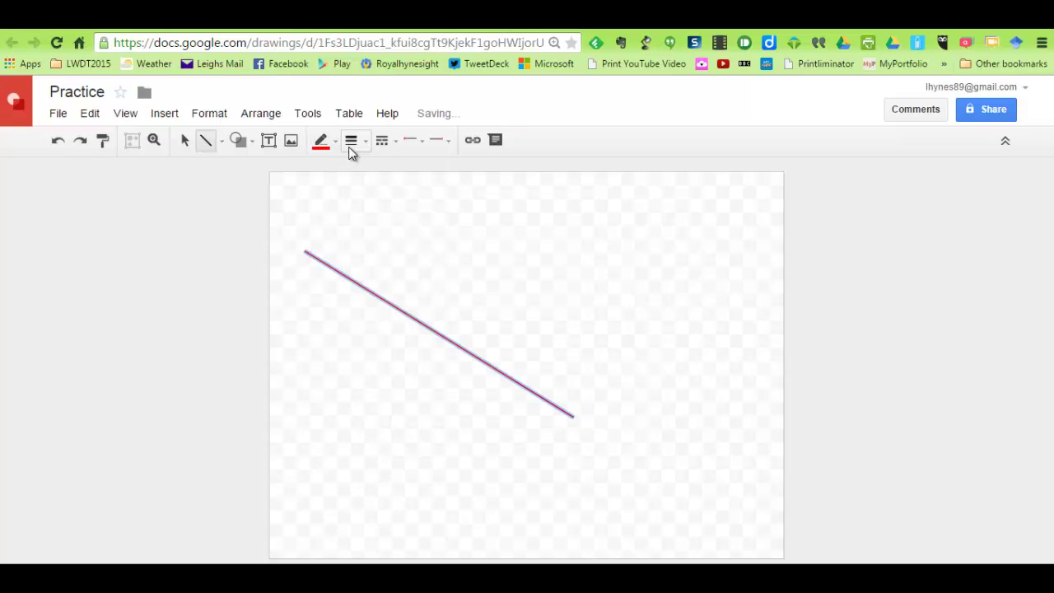
{"action": "left_click", "coordinate": [221, 145]}
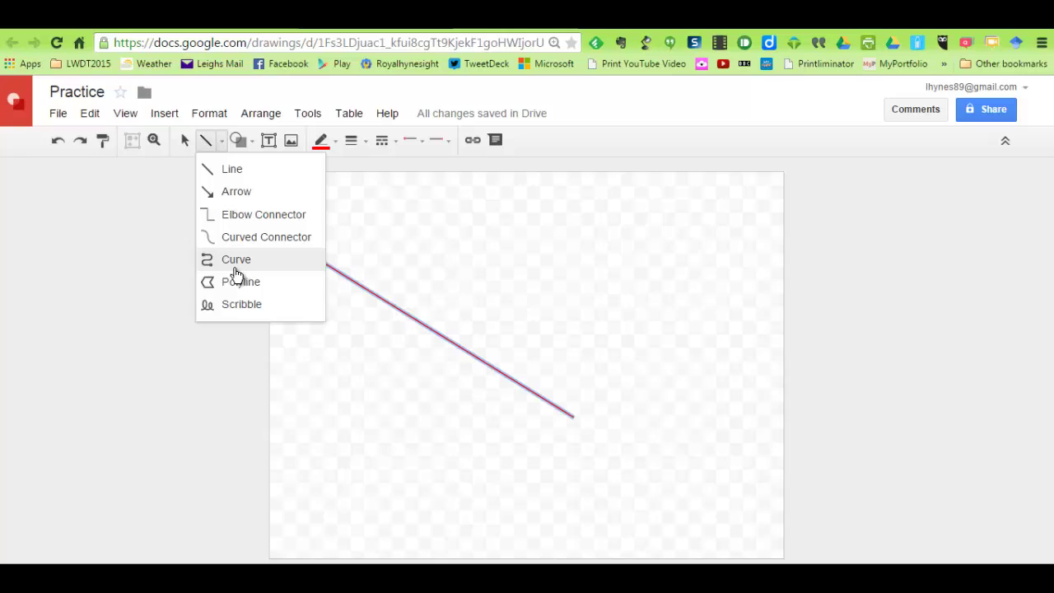
Draw a freehand scribble and give it a cornflower blue 4px line
{"action": "left_click", "coordinate": [242, 305]}
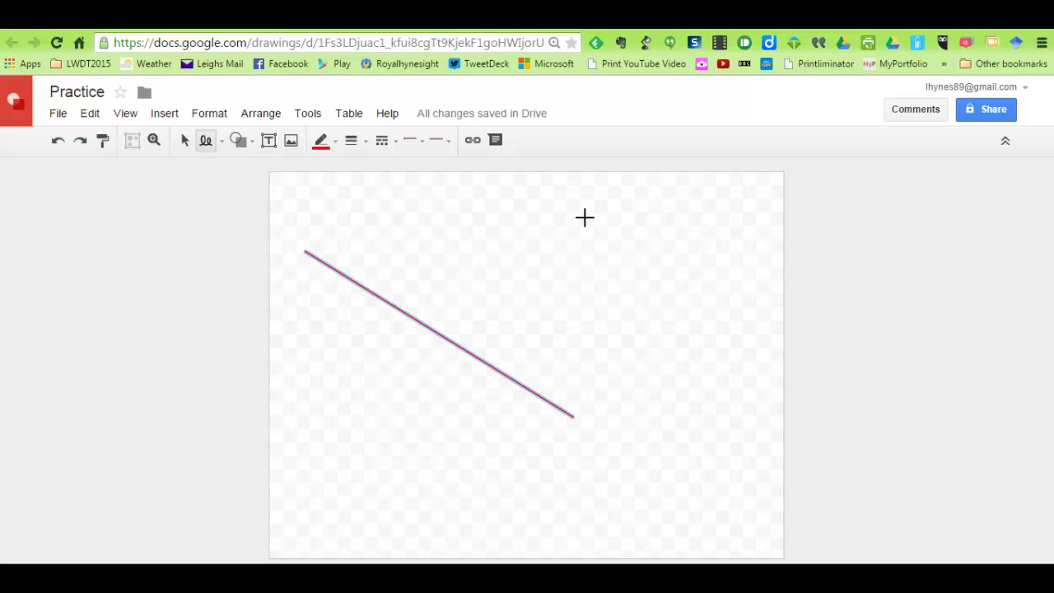
{"action": "mouse_move", "coordinate": [585, 217]}
{"action": "left_mouse_down"}
{"action": "mouse_move", "coordinate": [492, 245]}
{"action": "mouse_move", "coordinate": [605, 273]}
{"action": "mouse_move", "coordinate": [706, 275]}
{"action": "mouse_move", "coordinate": [692, 306]}
{"action": "mouse_move", "coordinate": [714, 231]}
{"action": "left_mouse_up"}
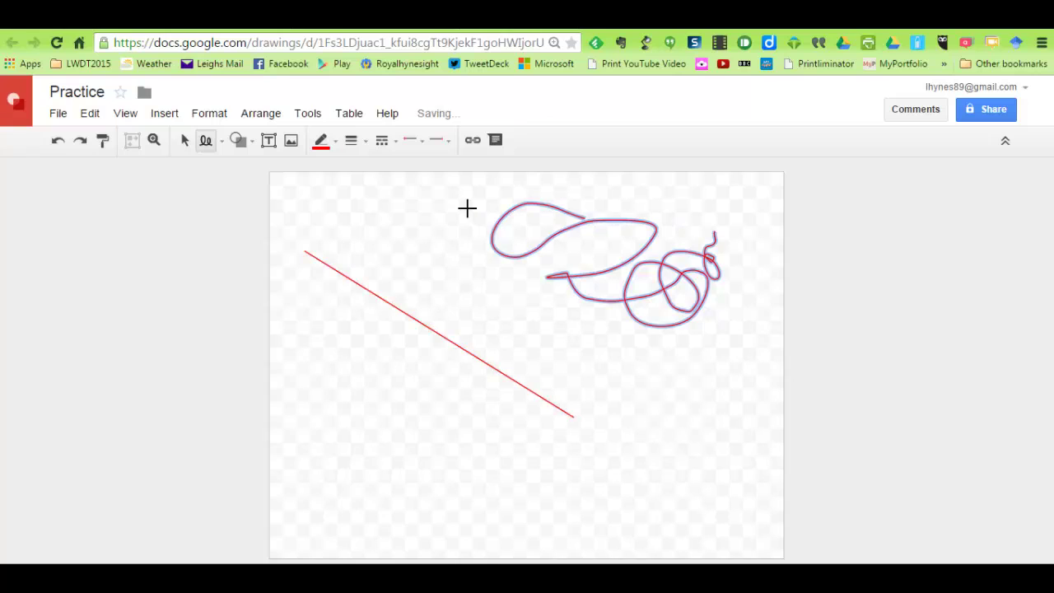
{"action": "left_click", "coordinate": [339, 146]}
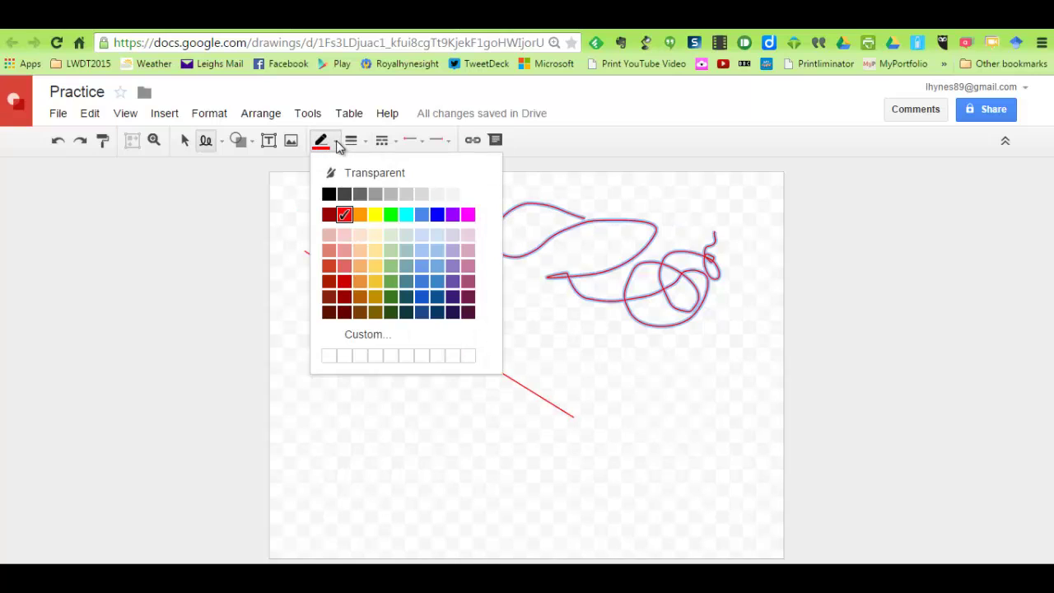
{"action": "left_click", "coordinate": [421, 215]}
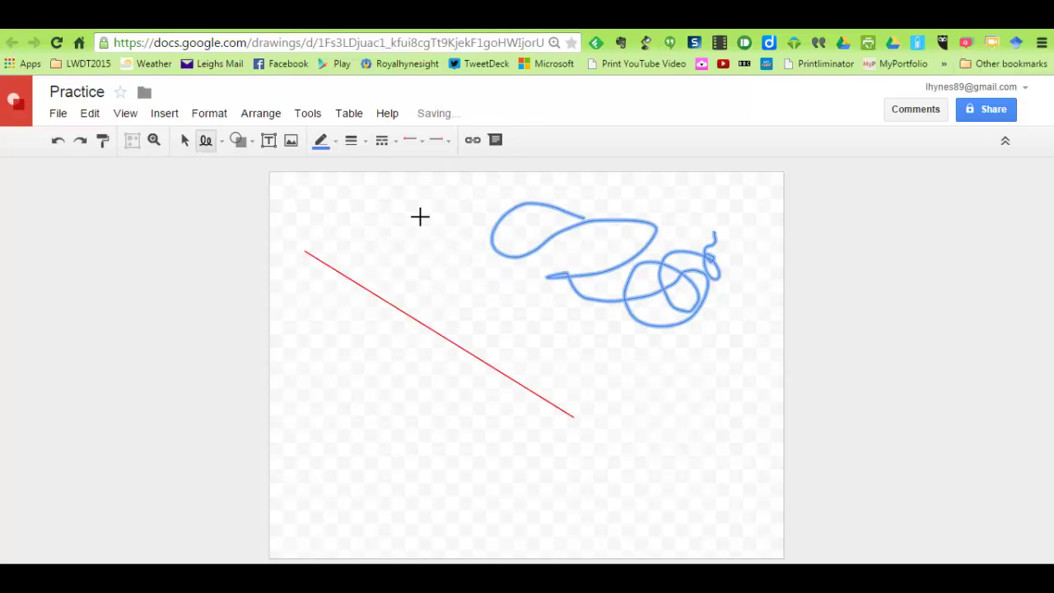
{"action": "left_click", "coordinate": [352, 140]}
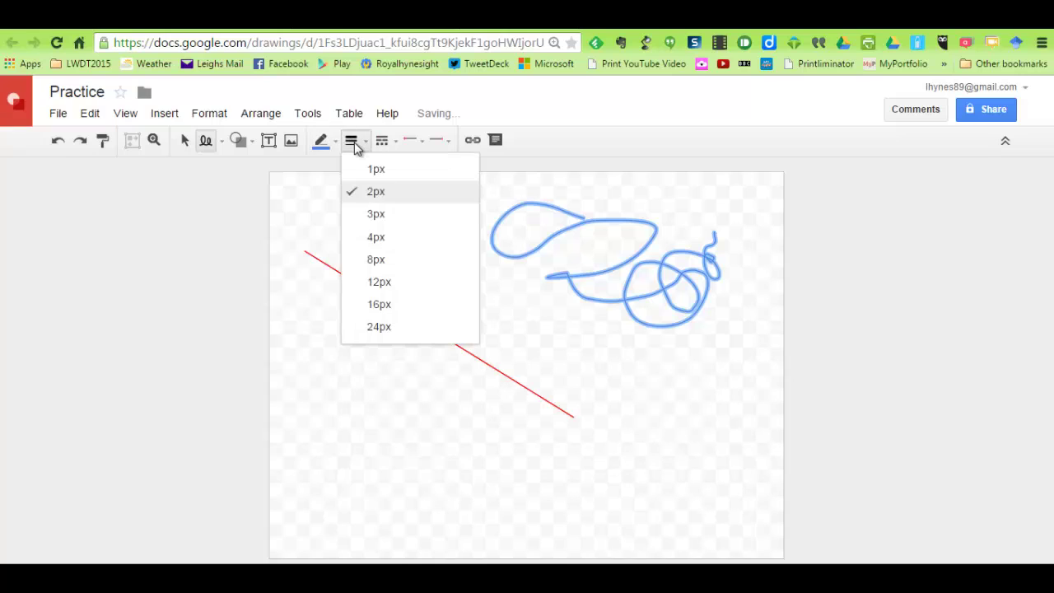
{"action": "left_click", "coordinate": [373, 239]}
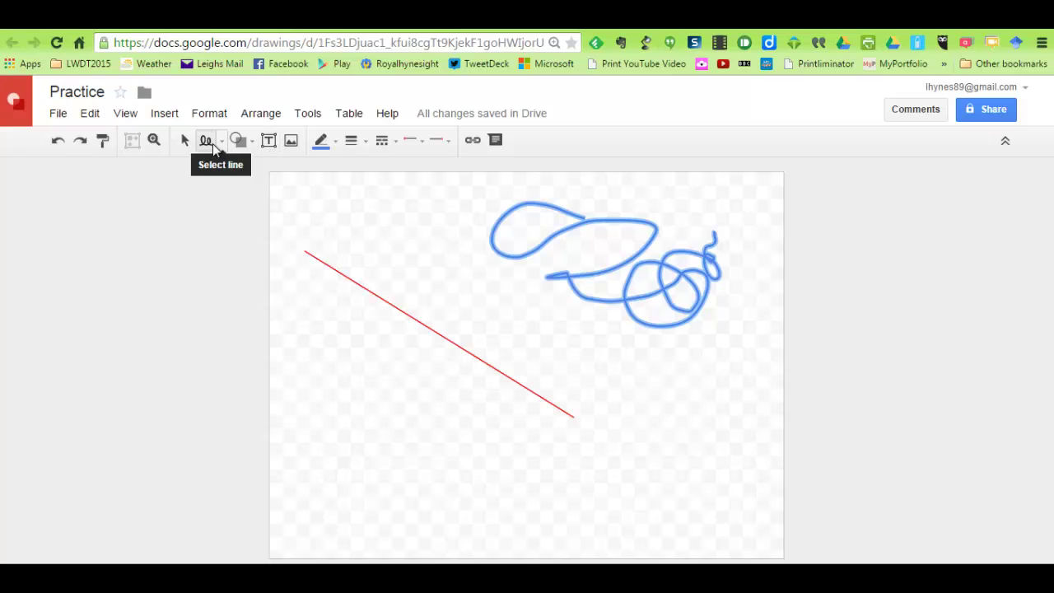
Go back to the Select tool and bring up the Shapes palette
{"action": "left_click", "coordinate": [221, 142]}
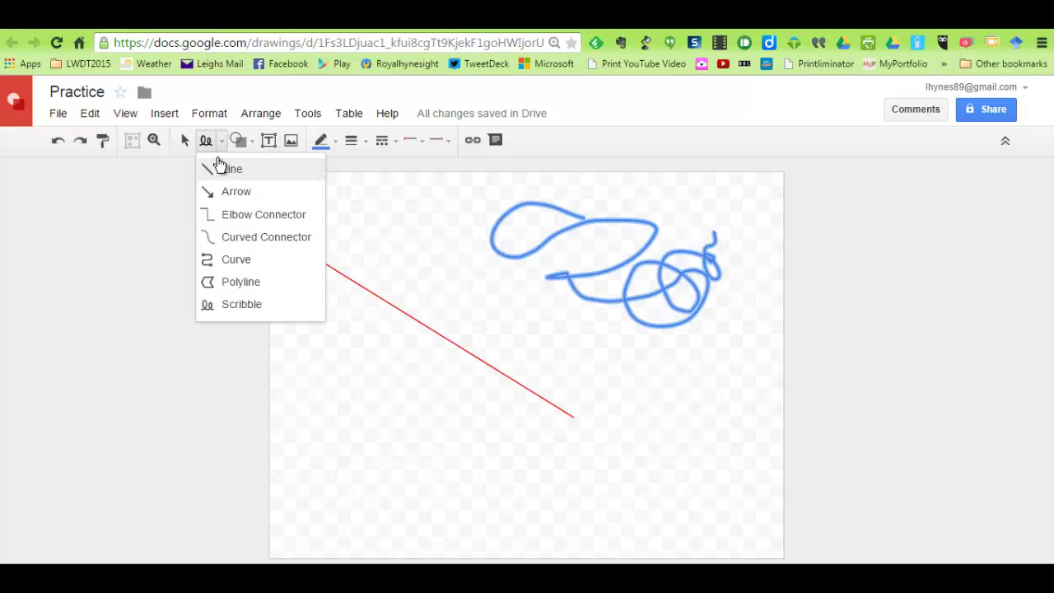
{"action": "left_click", "coordinate": [211, 141]}
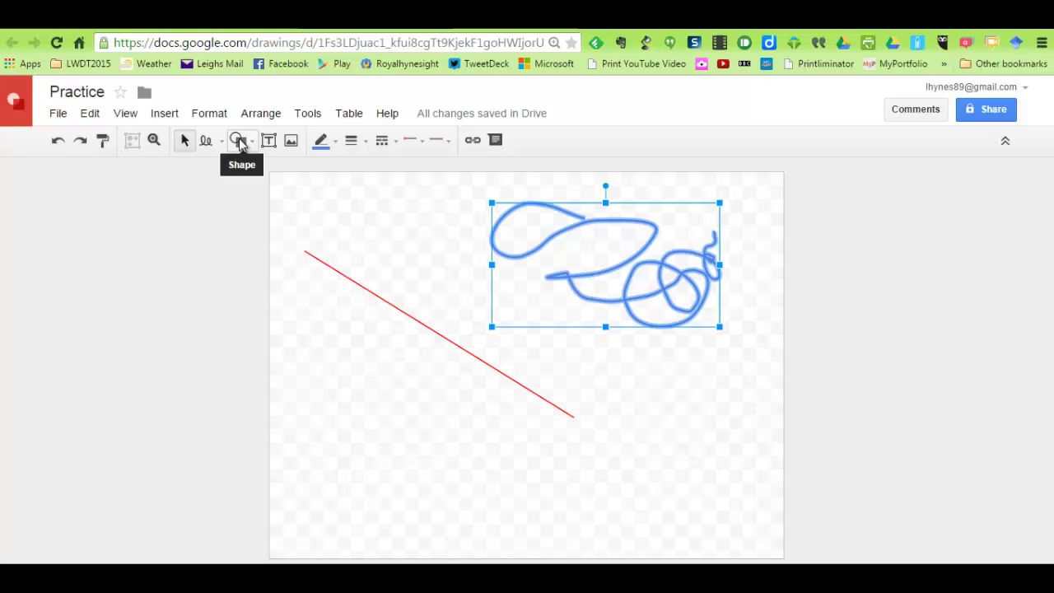
{"action": "left_click", "coordinate": [238, 142]}
{"action": "mouse_move", "coordinate": [259, 175]}
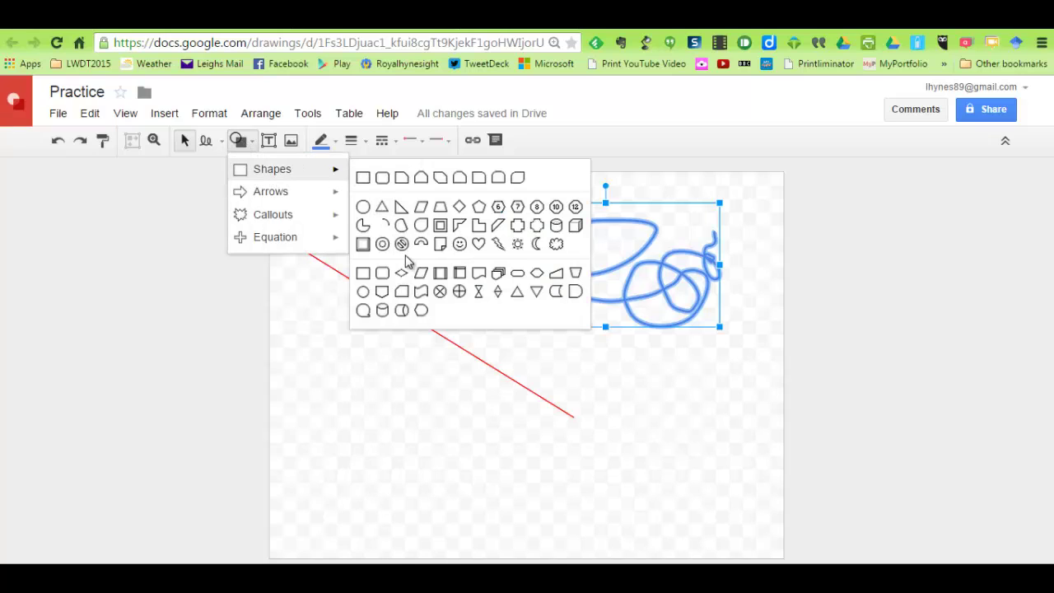
Draw a cloud shape in the lower right of the page and fill it red
{"action": "left_click", "coordinate": [556, 243]}
{"action": "left_click_drag", "start_coordinate": [536, 346], "coordinate": [717, 505]}
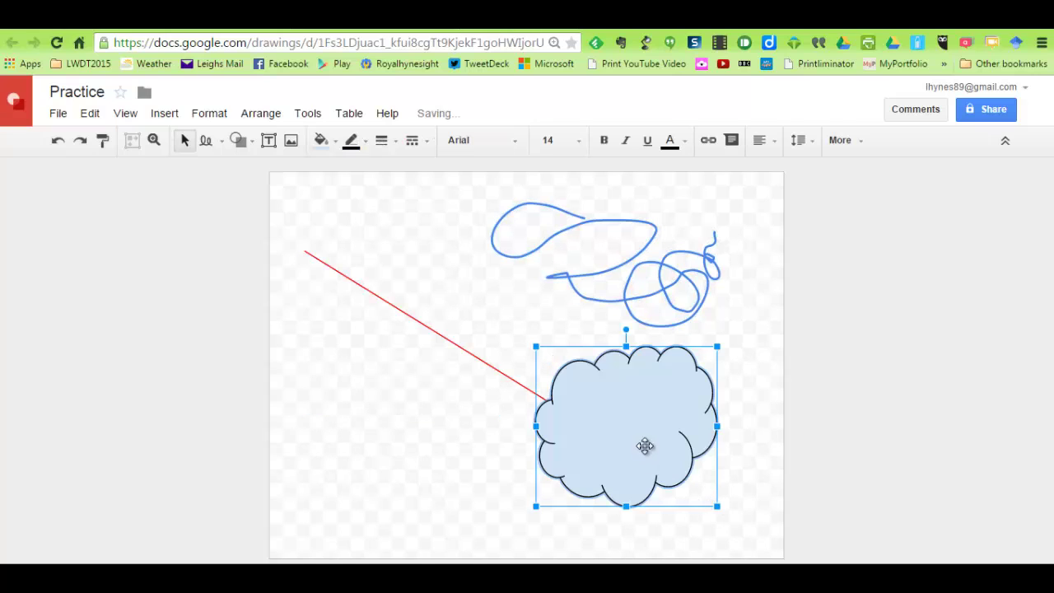
{"action": "left_click", "coordinate": [334, 143]}
{"action": "left_click", "coordinate": [345, 216]}
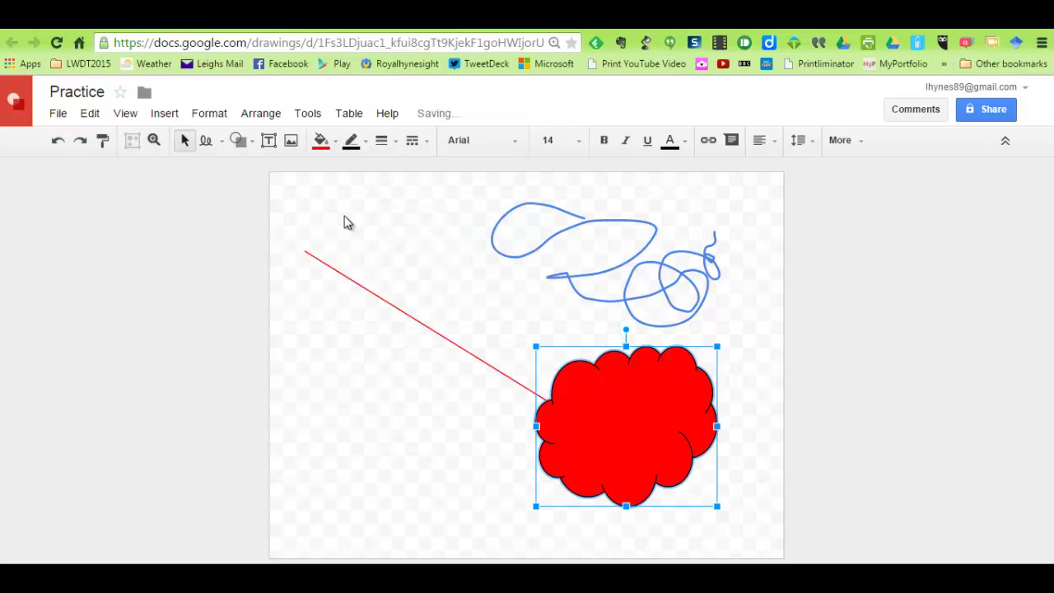
Give the cloud a black 8px outline, then deselect it
{"action": "left_click", "coordinate": [356, 154]}
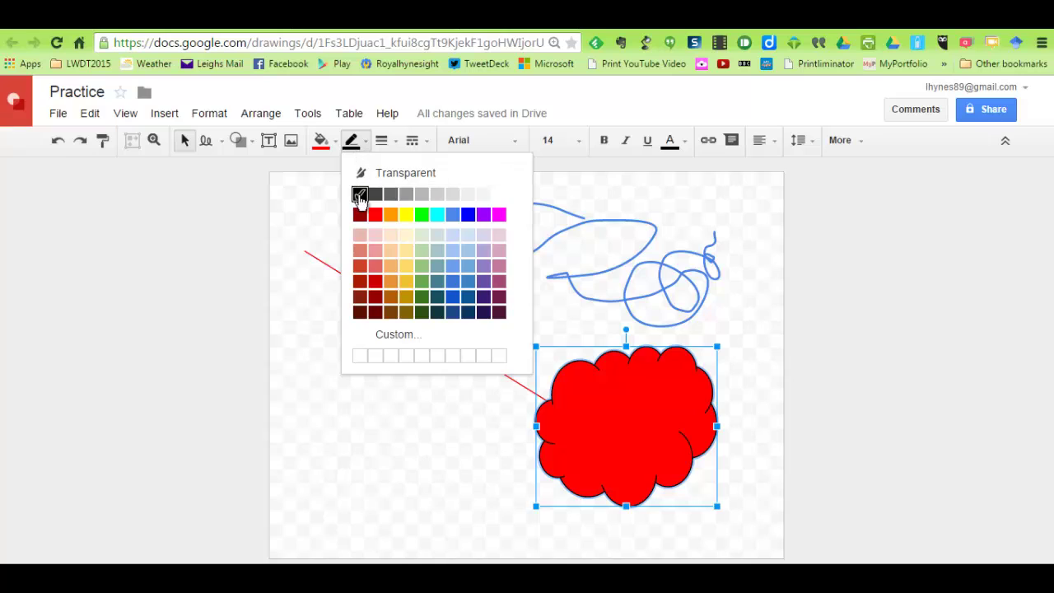
{"action": "left_click", "coordinate": [358, 195]}
{"action": "left_click", "coordinate": [381, 141]}
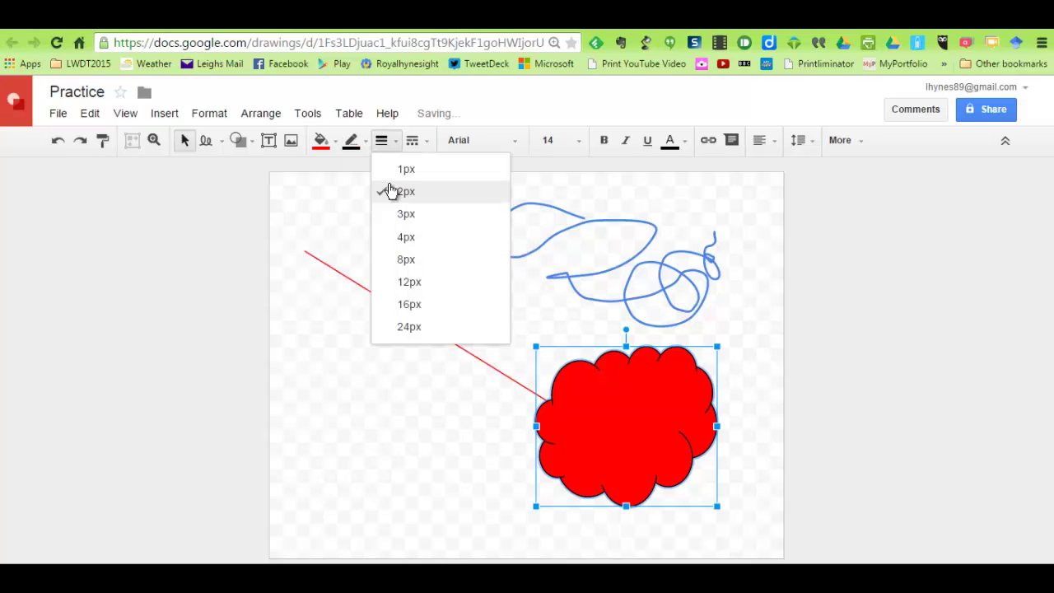
{"action": "left_click", "coordinate": [395, 270]}
{"action": "left_click", "coordinate": [429, 508]}
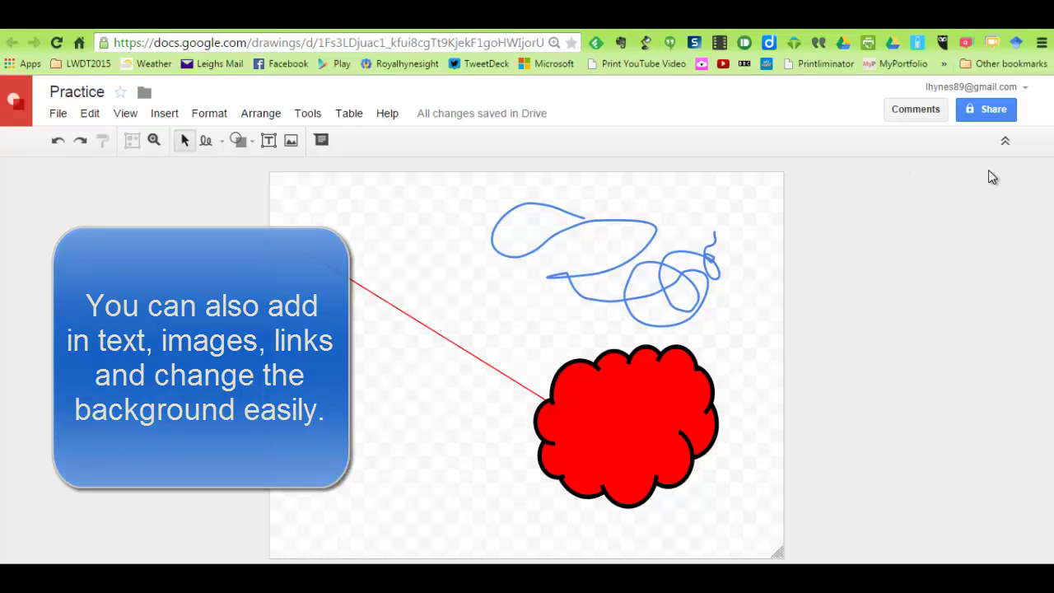
Open the Share settings for the Practice drawing
{"action": "left_click", "coordinate": [989, 111]}
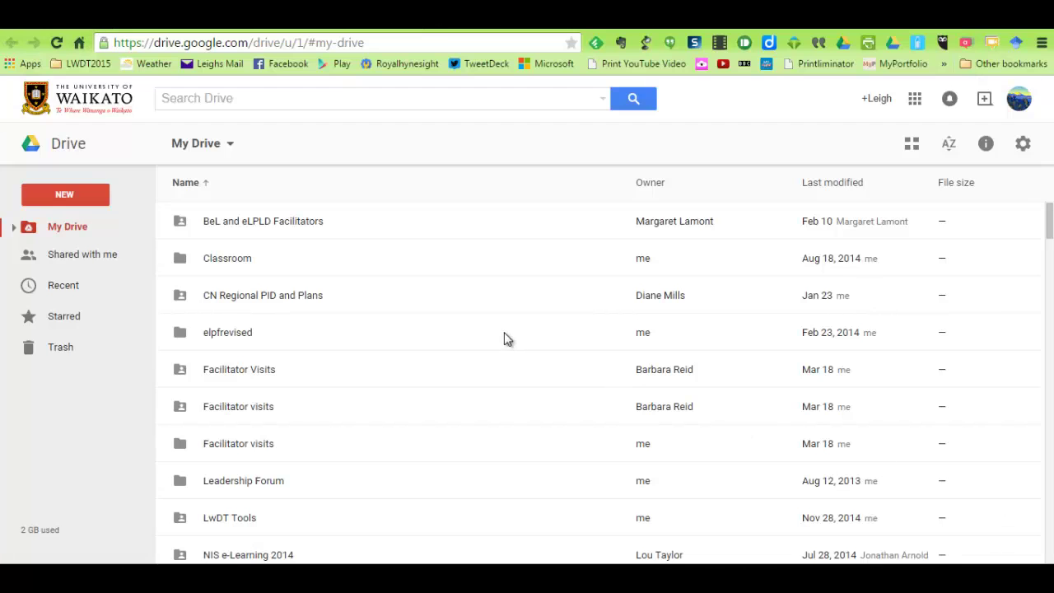
Show the New file types available from the My Drive dropdown
{"action": "left_click", "coordinate": [231, 145]}
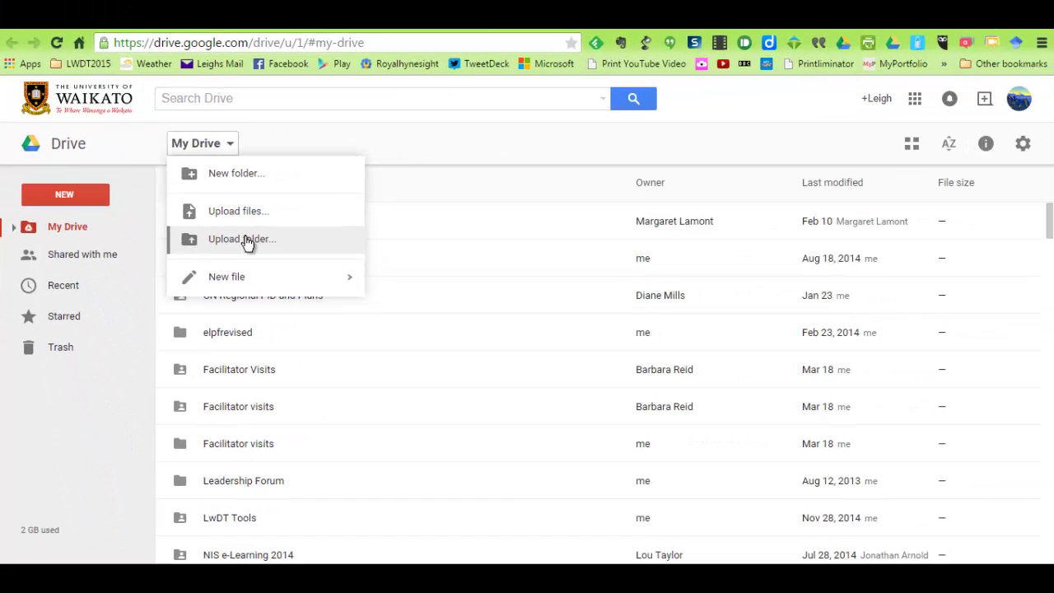
{"action": "mouse_move", "coordinate": [239, 280]}
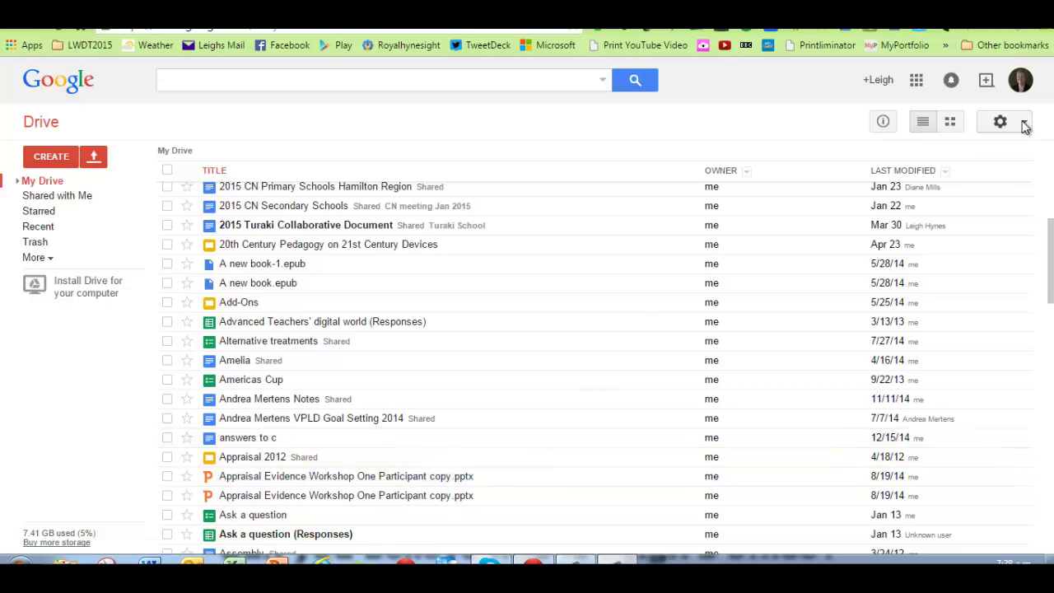
Enable 'Convert uploaded files to Google Docs format' in Drive's upload settings and confirm the tick
{"action": "left_click", "coordinate": [1024, 124]}
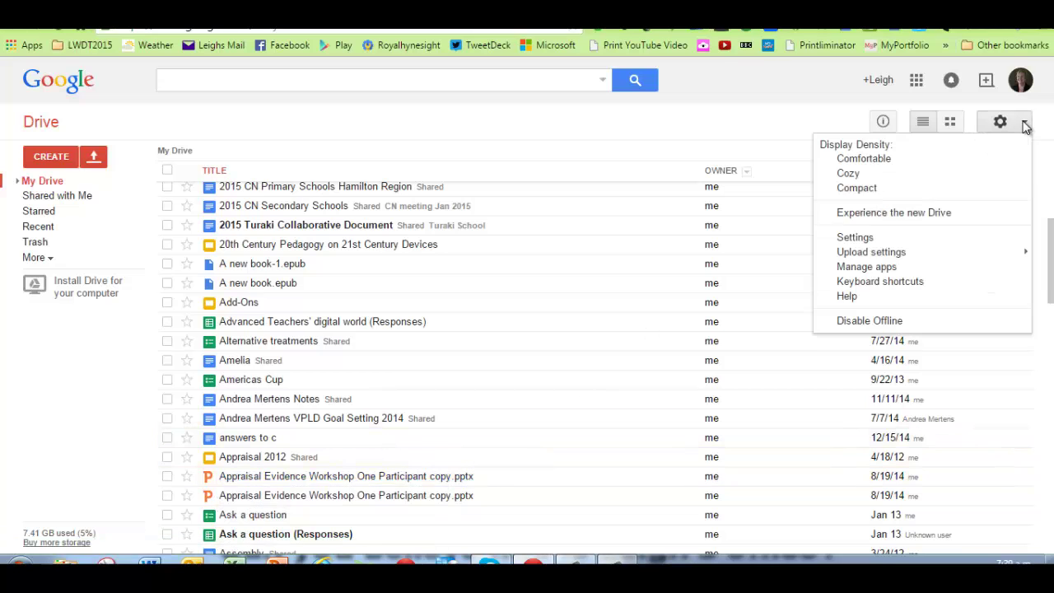
{"action": "mouse_move", "coordinate": [900, 261]}
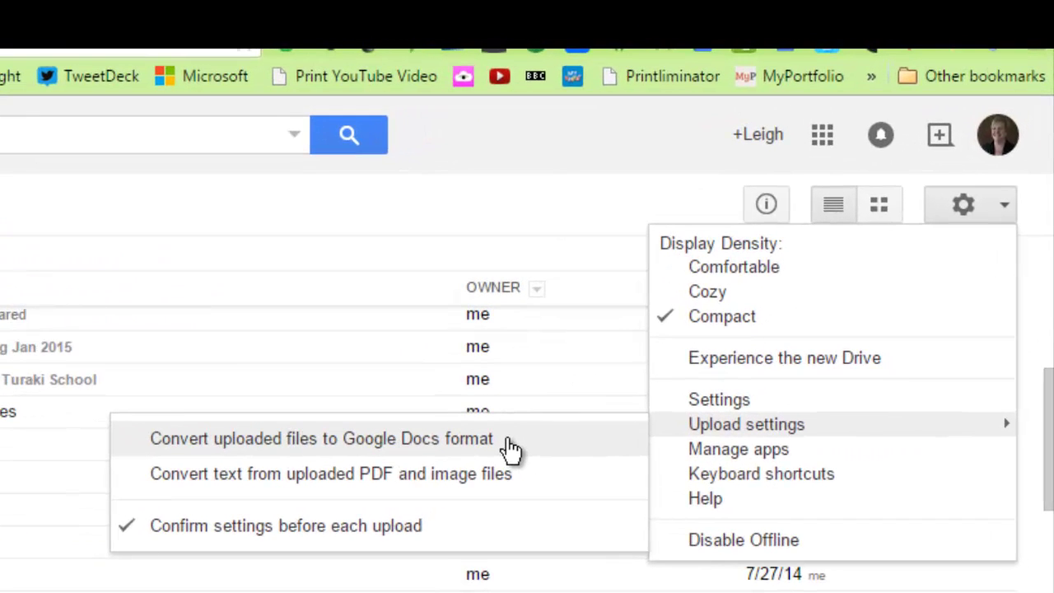
{"action": "left_click", "coordinate": [404, 449]}
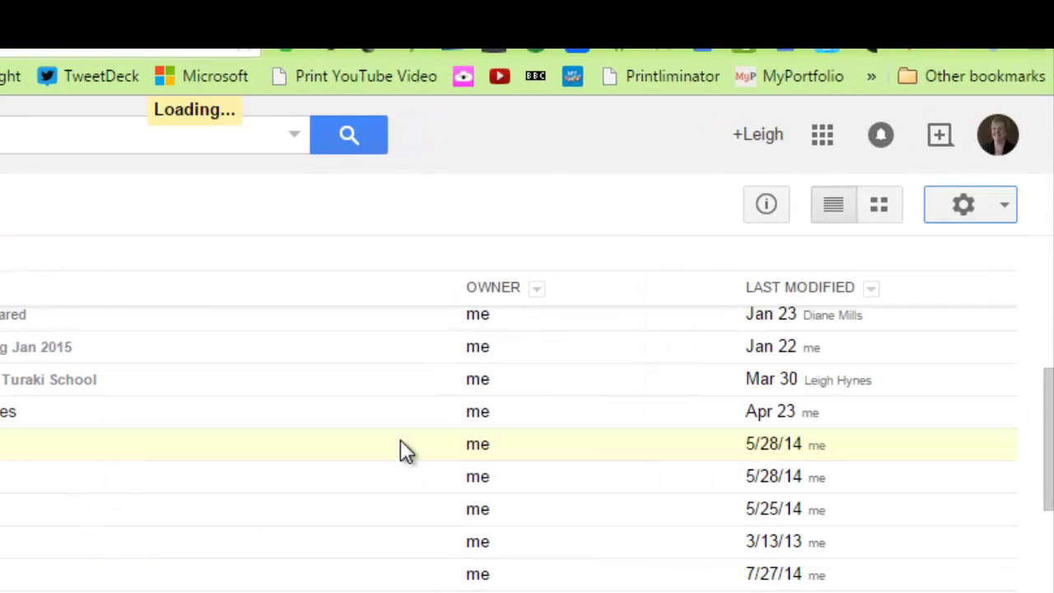
{"action": "left_click", "coordinate": [1000, 208]}
{"action": "mouse_move", "coordinate": [798, 427]}
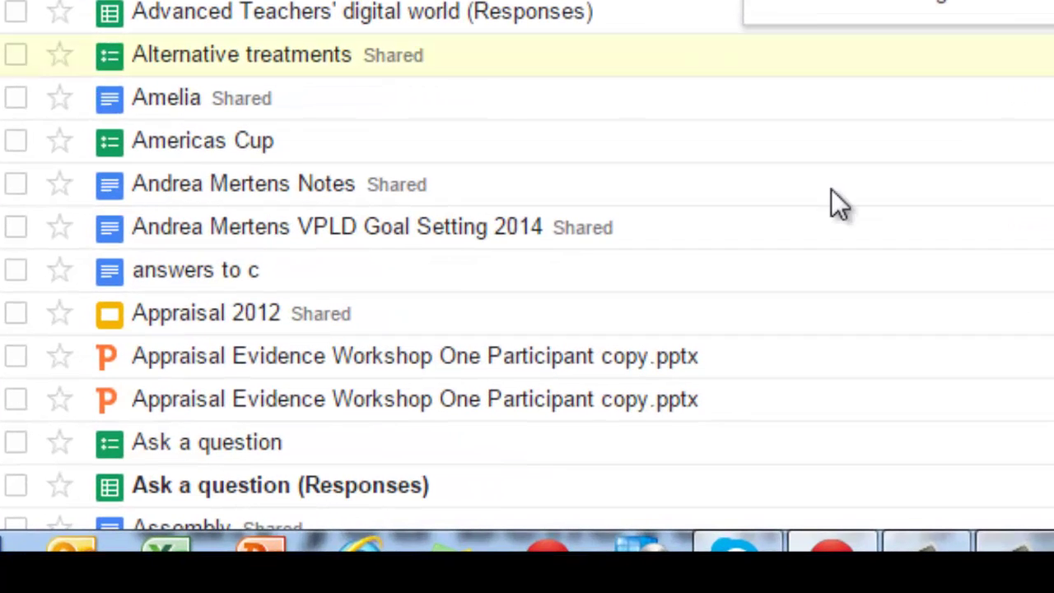
Download Appraisal Evidence Workshop One Participant copy.pptx from its context menu
{"action": "right_click", "coordinate": [395, 375]}
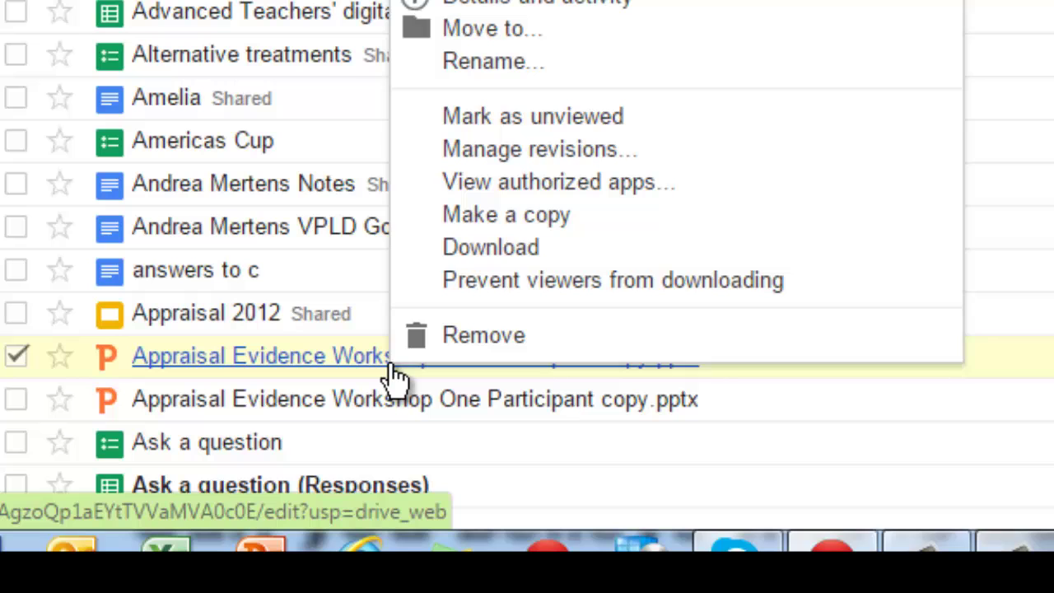
{"action": "left_click", "coordinate": [486, 248]}
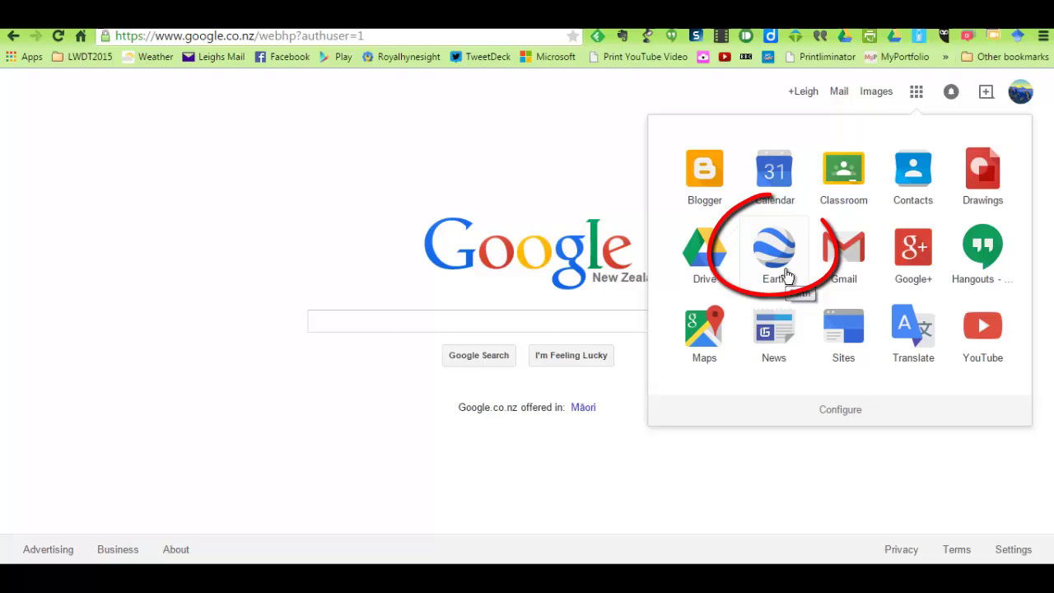
Visit Google Earth and browse its desktop page offering Google Earth and Google Earth Pro
{"action": "left_click", "coordinate": [774, 256]}
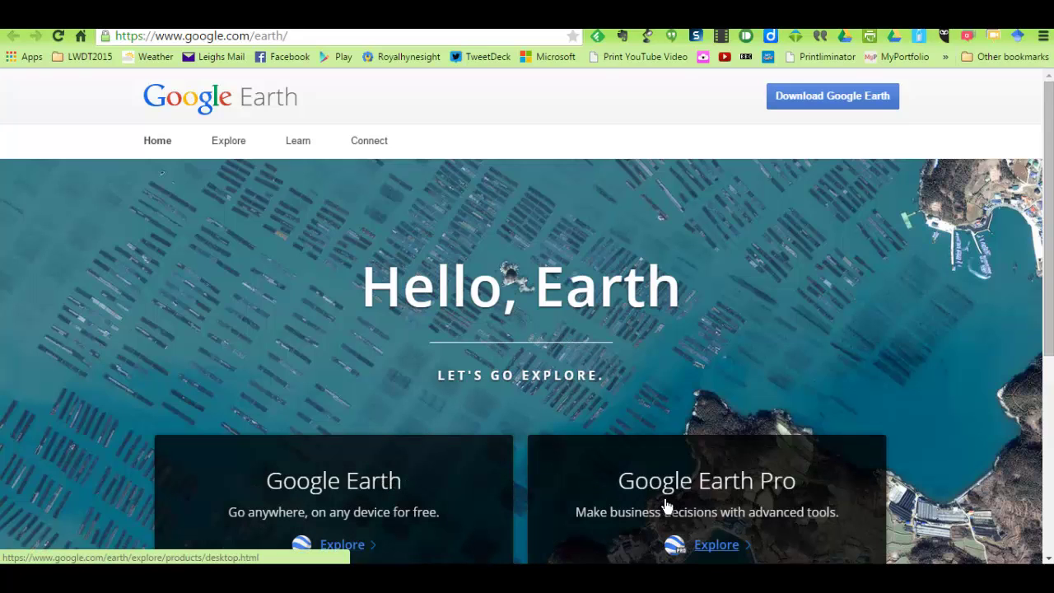
{"action": "left_click", "coordinate": [715, 490]}
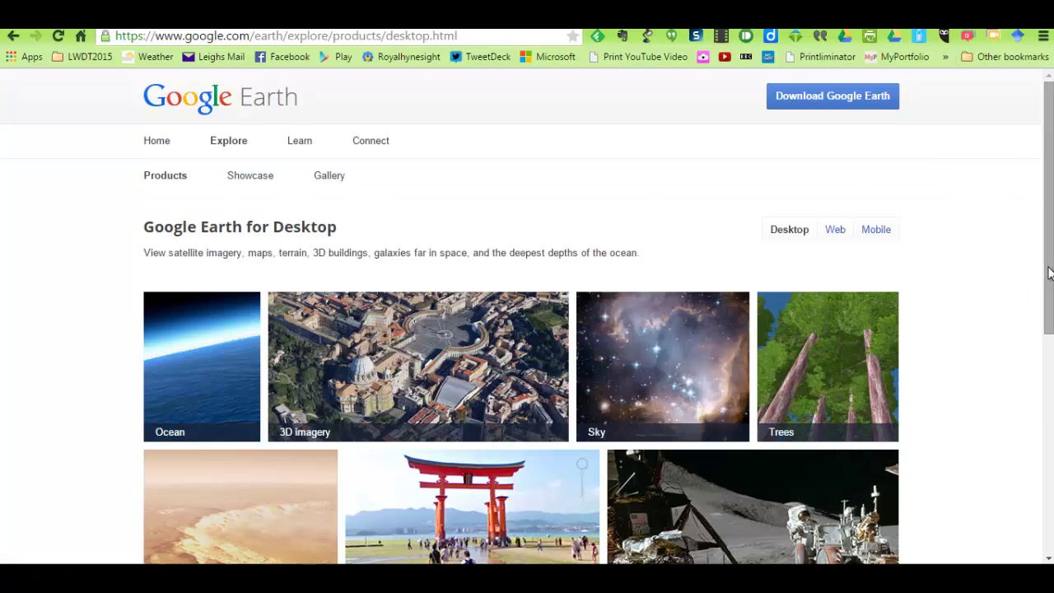
{"action": "scroll", "coordinate": [1050, 272], "scroll_direction": "down", "scroll_amount": 2}
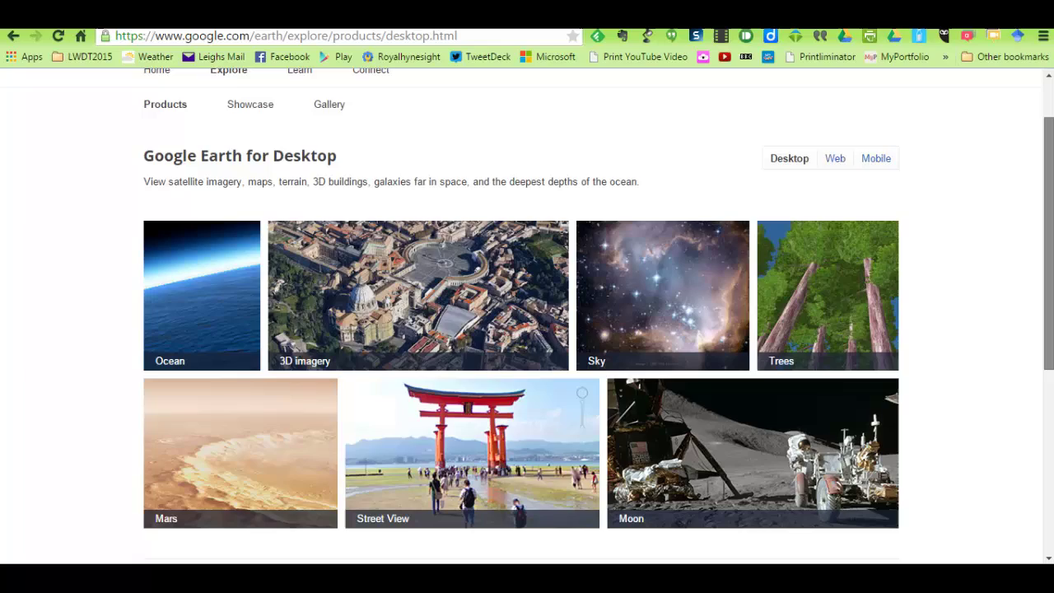
{"action": "scroll", "coordinate": [527, 317], "scroll_direction": "down", "scroll_amount": 2}
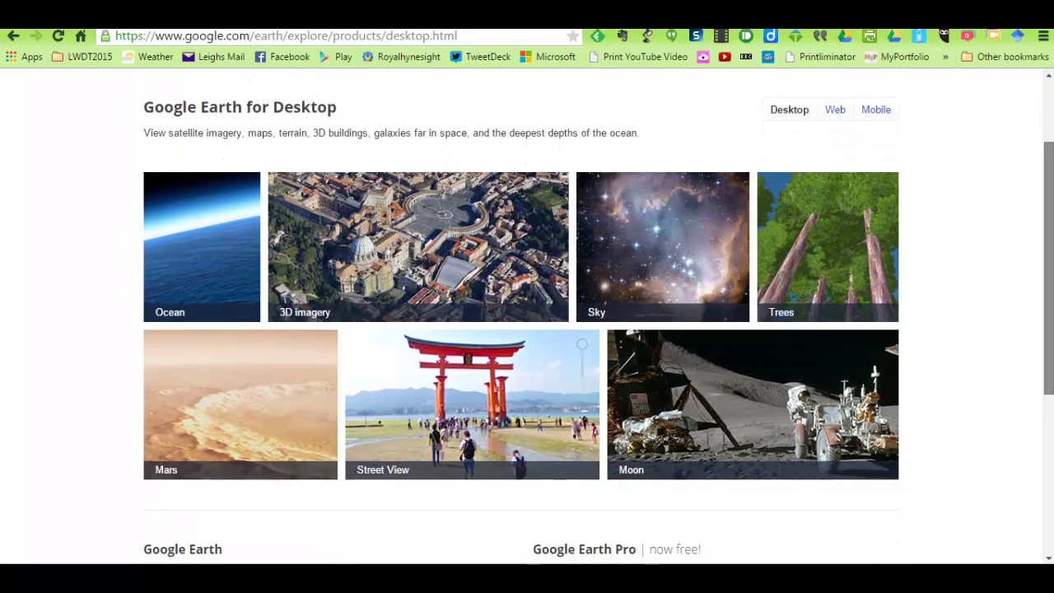
{"action": "scroll", "coordinate": [527, 316], "scroll_direction": "down", "scroll_amount": 3}
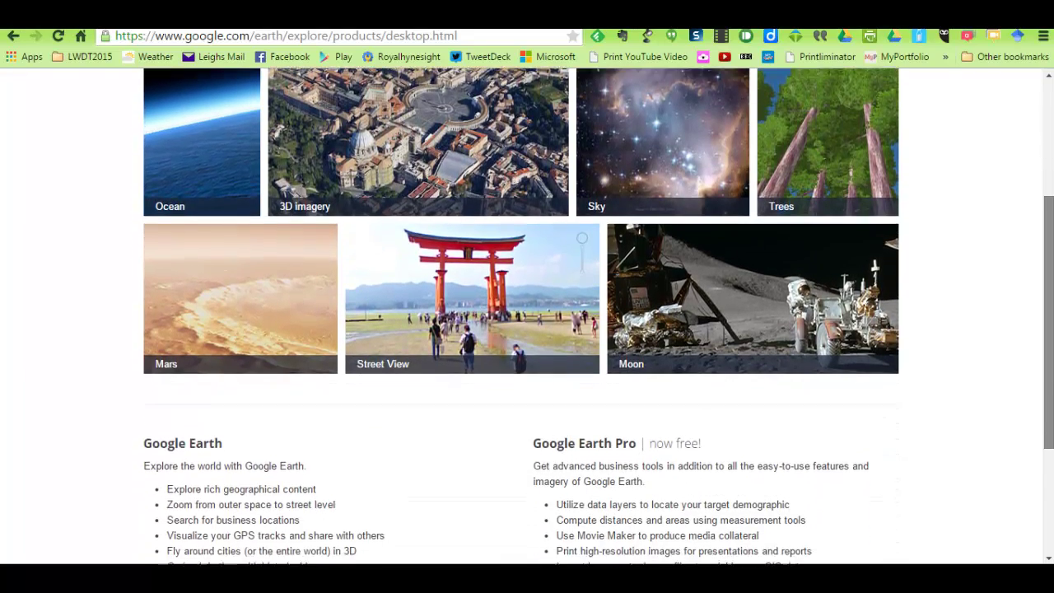
{"action": "scroll", "coordinate": [366, 487], "scroll_direction": "down", "scroll_amount": 5}
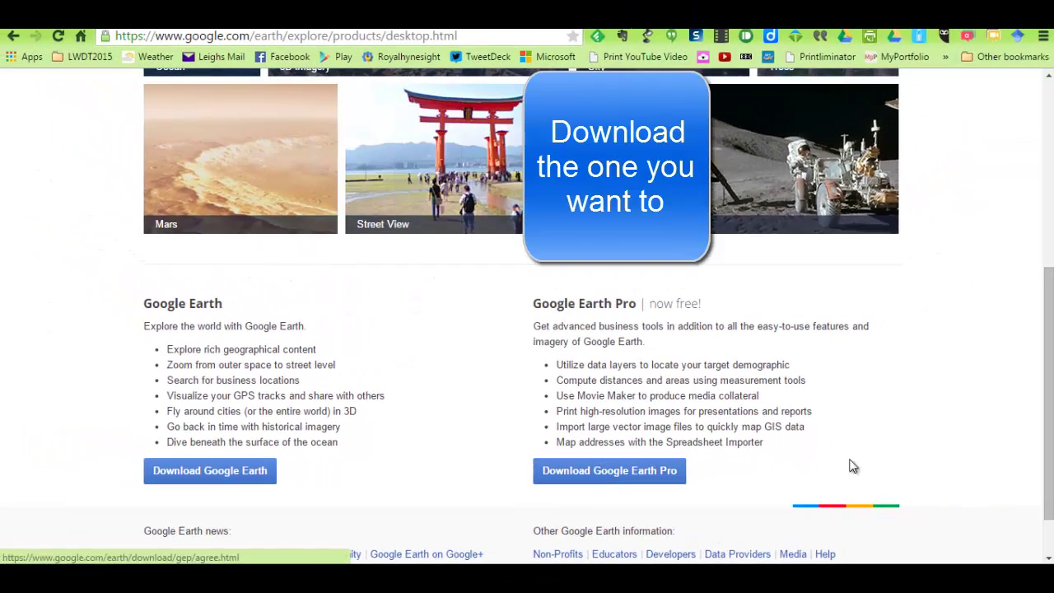
{"action": "left_click_drag", "start_coordinate": [1050, 421], "coordinate": [1052, 235]}
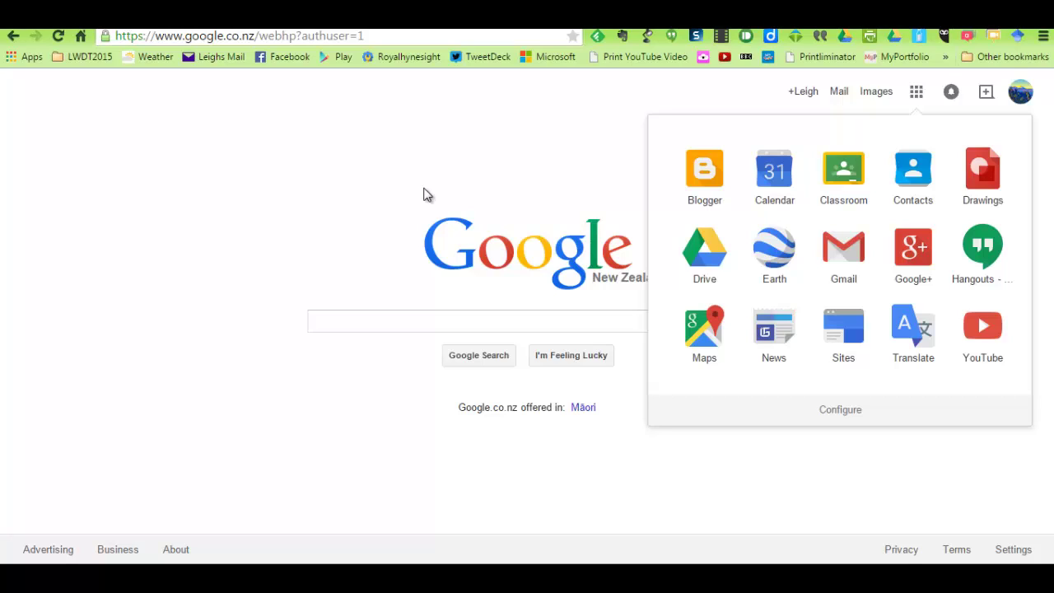
{"action": "left_click", "coordinate": [841, 255]}
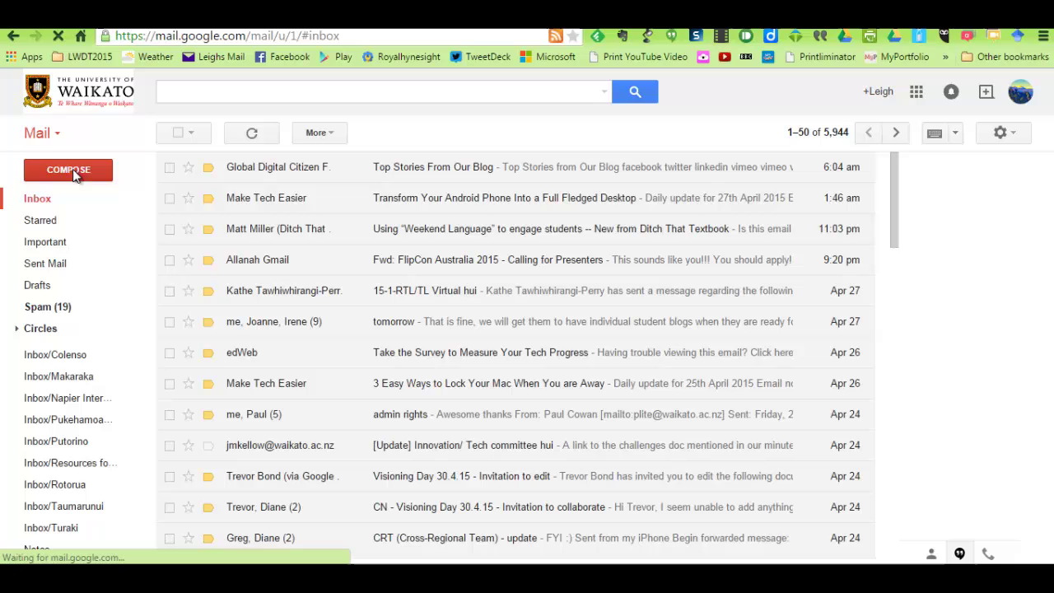
{"action": "left_click", "coordinate": [41, 135]}
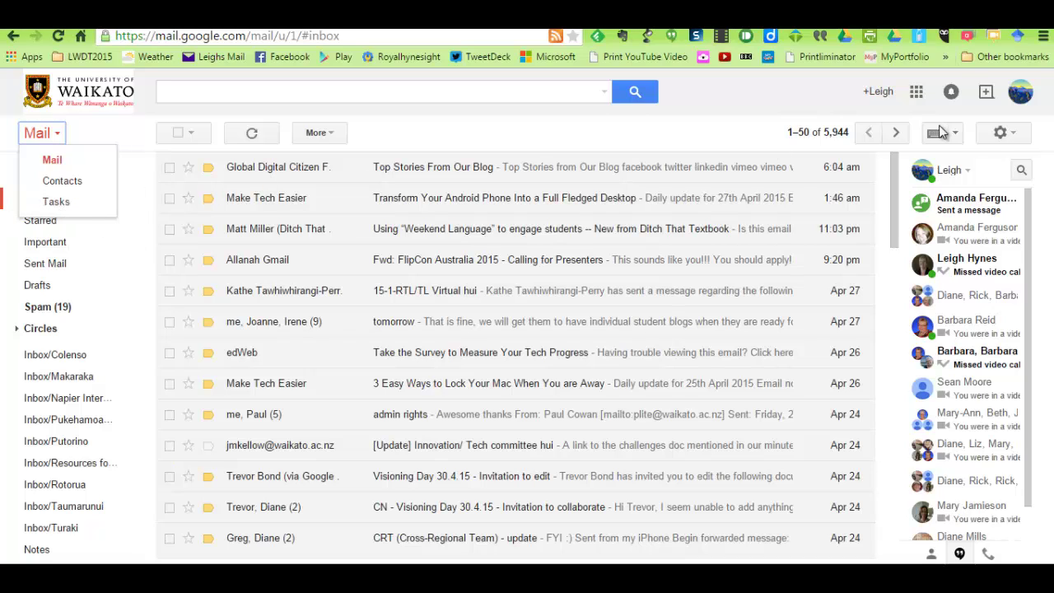
{"action": "left_click", "coordinate": [1016, 137]}
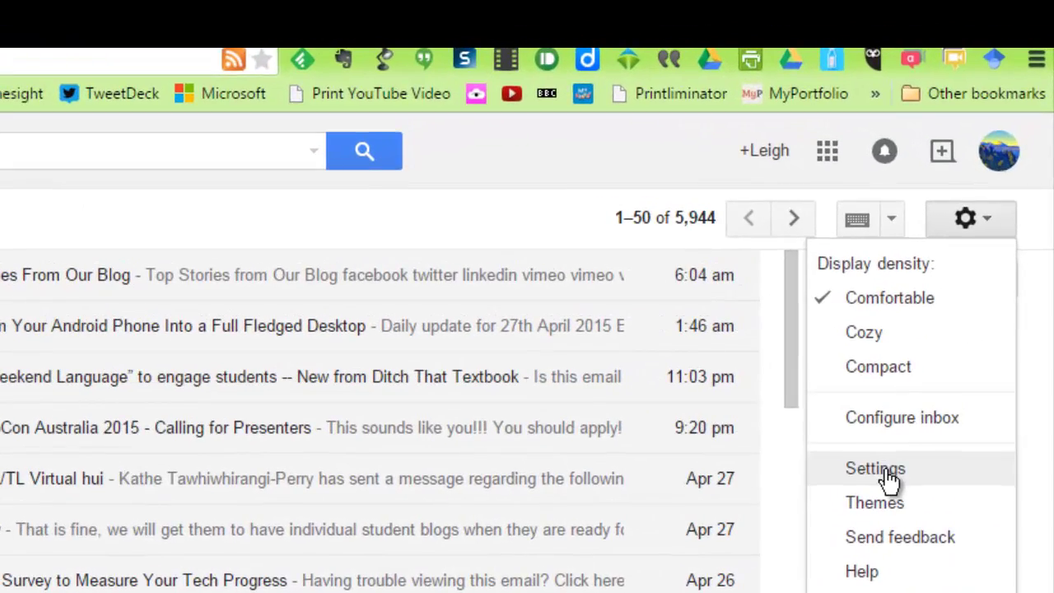
{"action": "left_click", "coordinate": [888, 471]}
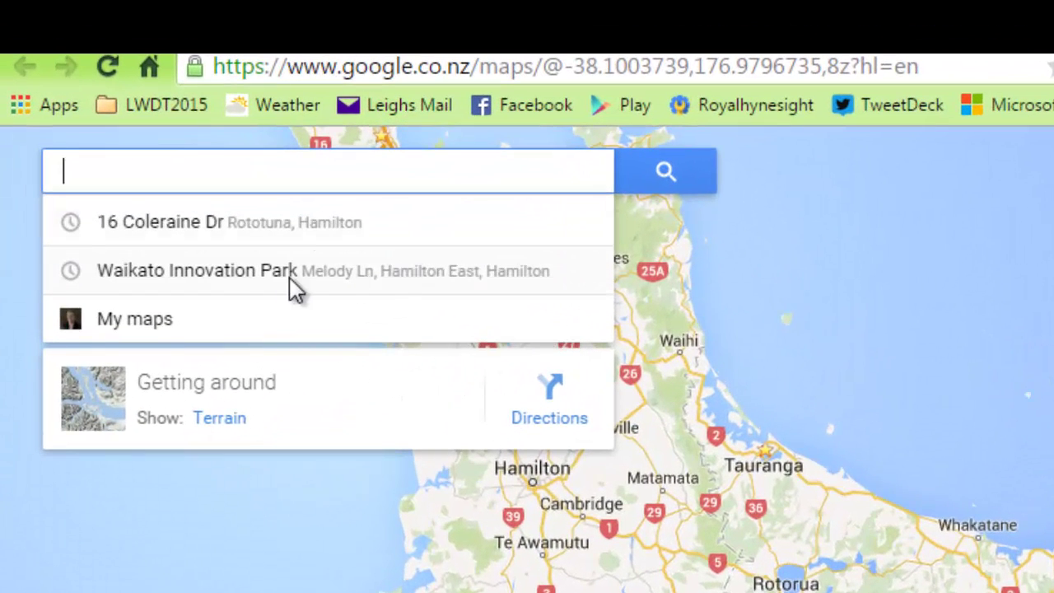
Open the Digital Mihi map from My Maps and view the Tauranga home and Taupo markers
{"action": "left_click", "coordinate": [150, 321]}
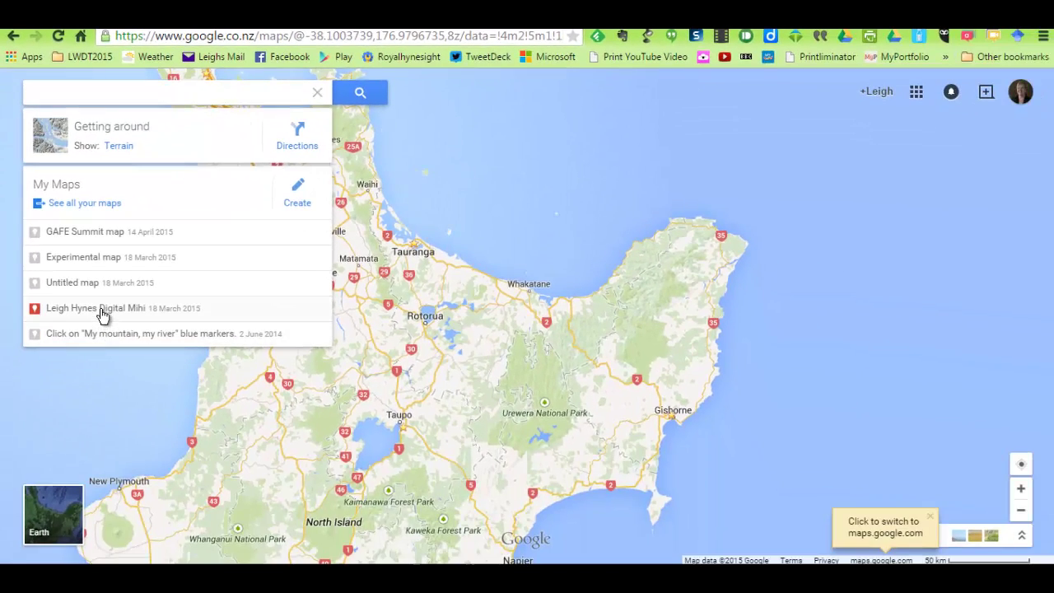
{"action": "left_click", "coordinate": [103, 312]}
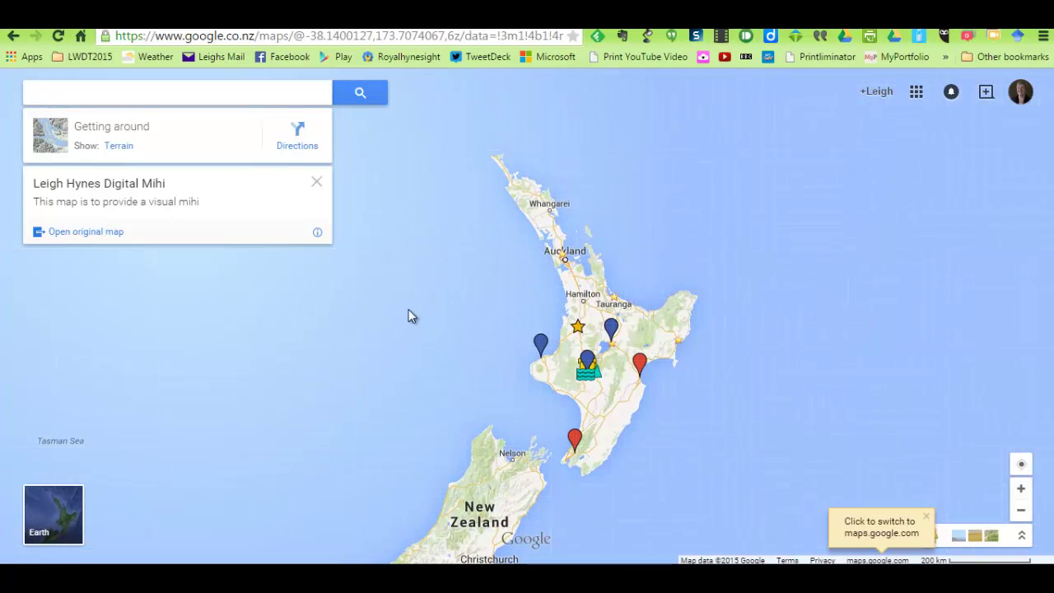
{"action": "left_click", "coordinate": [611, 328]}
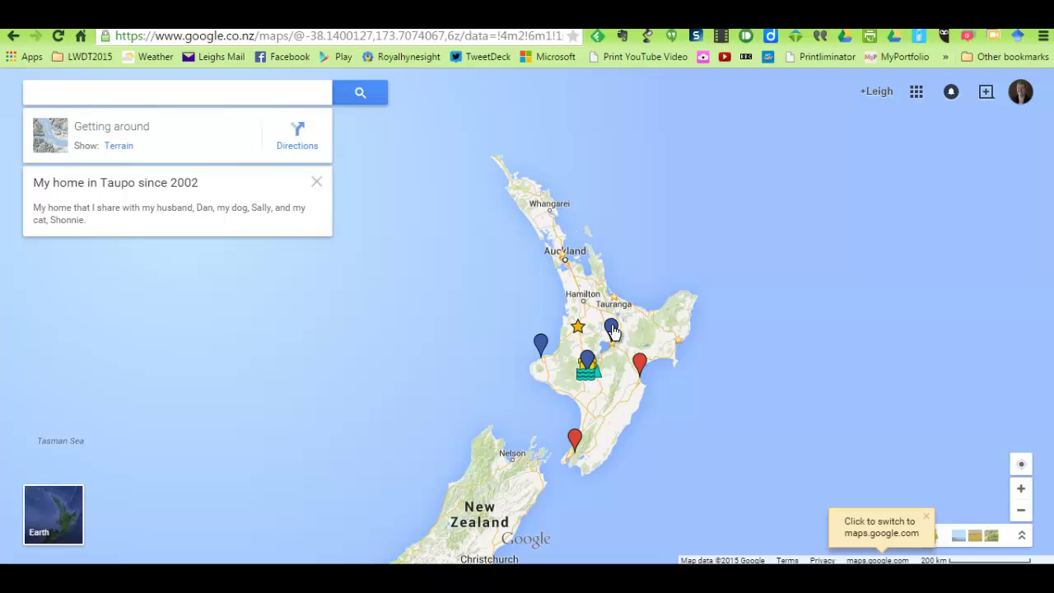
{"action": "left_click", "coordinate": [612, 330]}
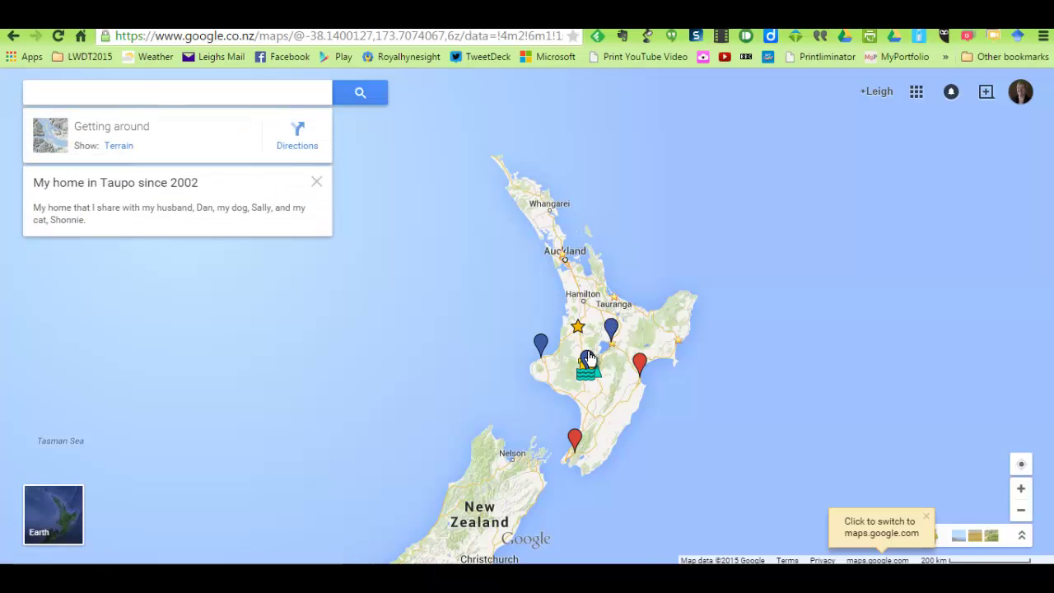
{"action": "left_click", "coordinate": [587, 359]}
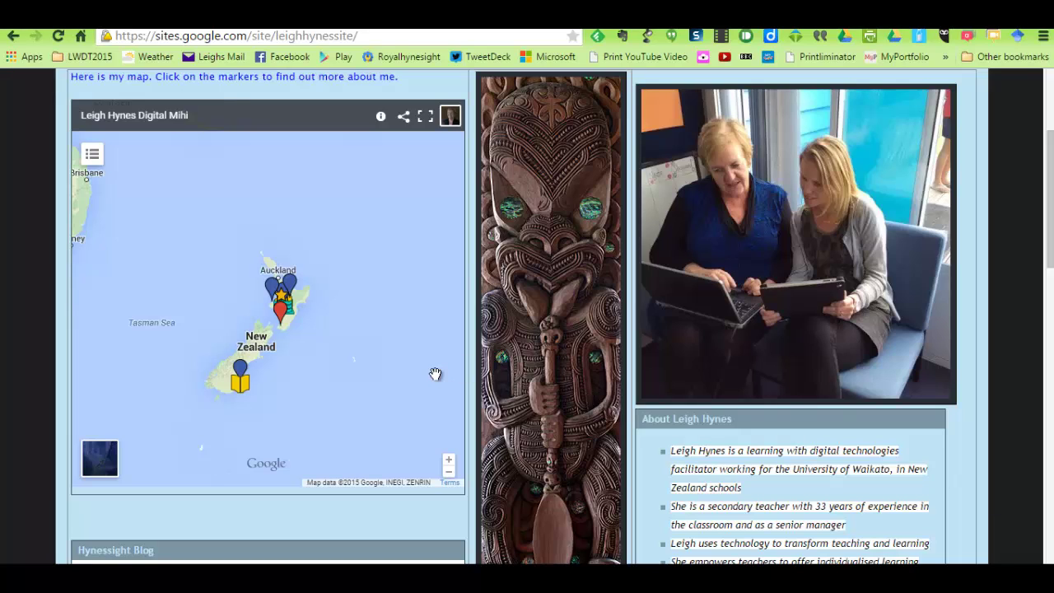
Show the details of the marker near Auckland on the embedded map
{"action": "left_click", "coordinate": [290, 288]}
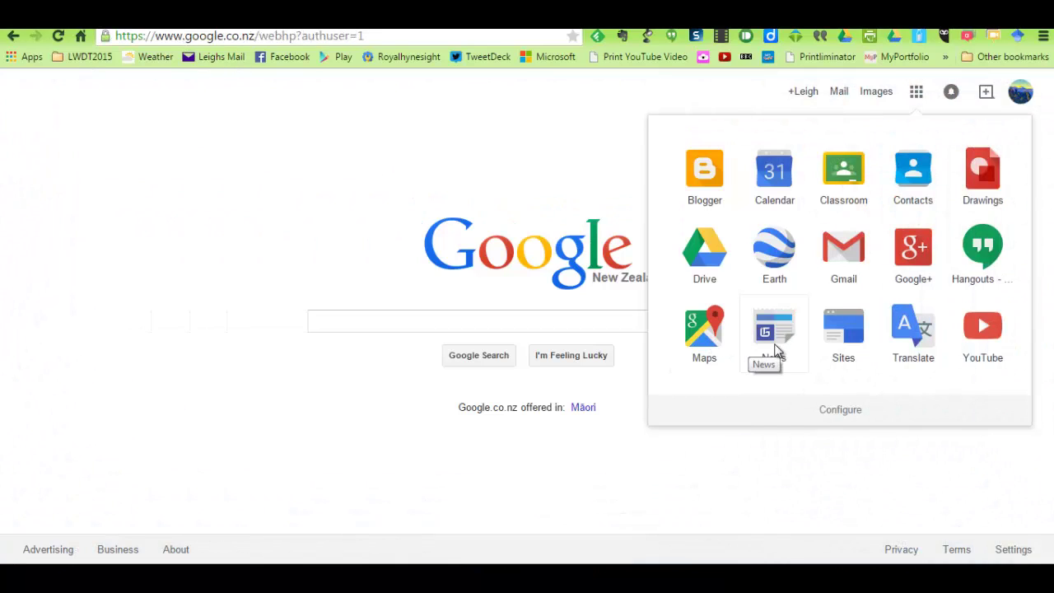
Open the personal site from the sites list and go to its My Youtube Tutorials page
{"action": "left_click", "coordinate": [777, 352]}
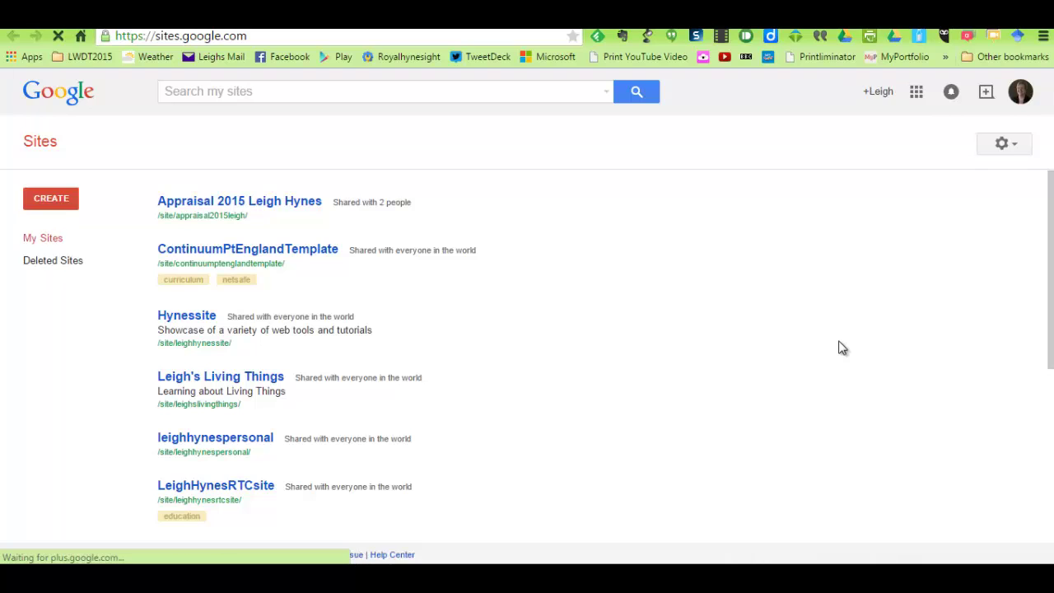
{"action": "left_click", "coordinate": [187, 316]}
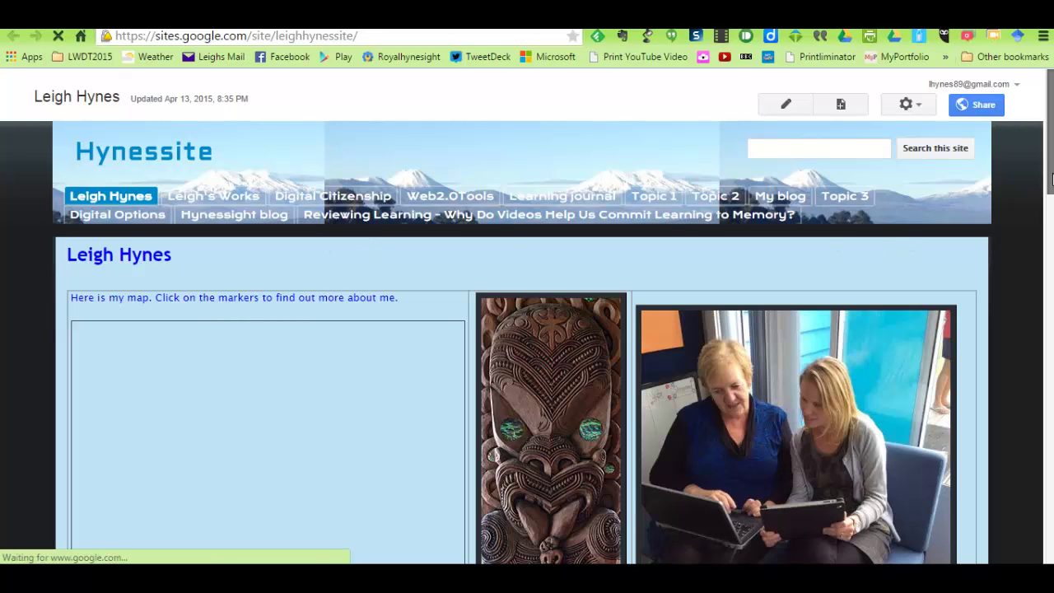
{"action": "scroll", "coordinate": [1052, 179], "scroll_direction": "down", "scroll_amount": 3}
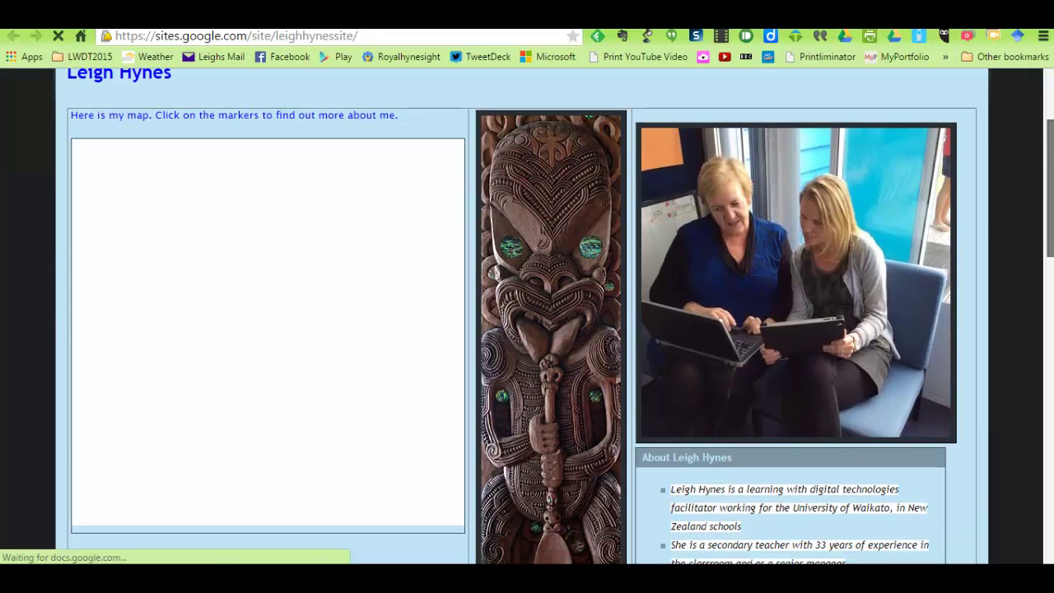
{"action": "scroll", "coordinate": [1052, 180], "scroll_direction": "up", "scroll_amount": 3}
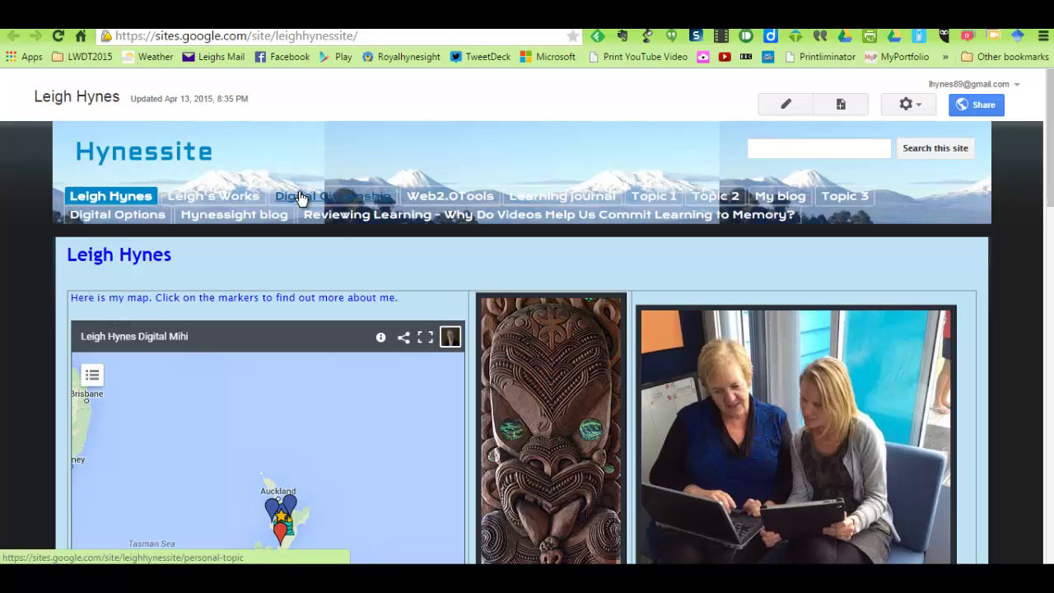
{"action": "mouse_move", "coordinate": [213, 208]}
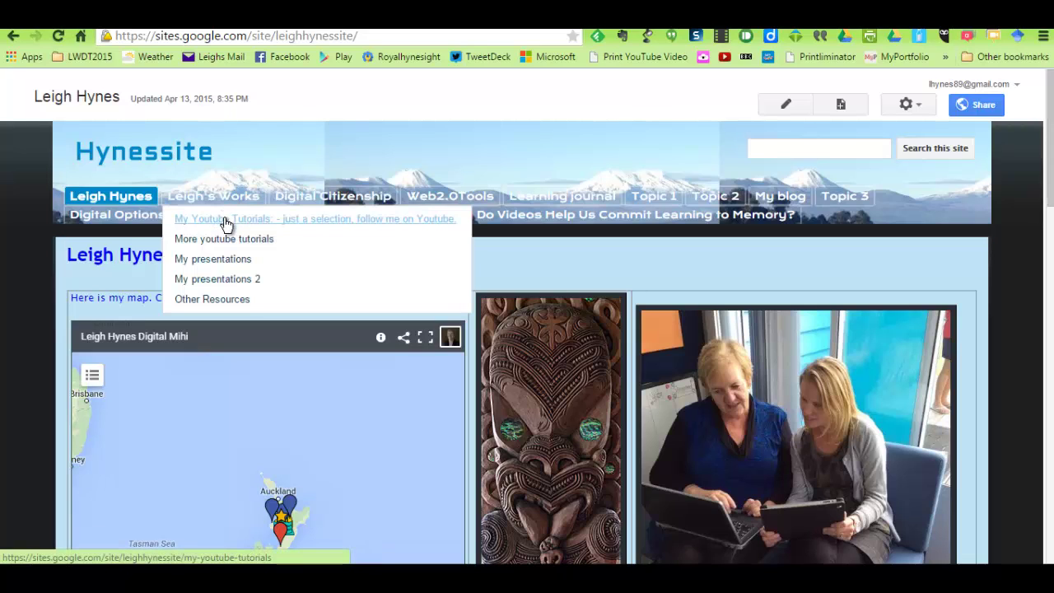
{"action": "left_click", "coordinate": [228, 221]}
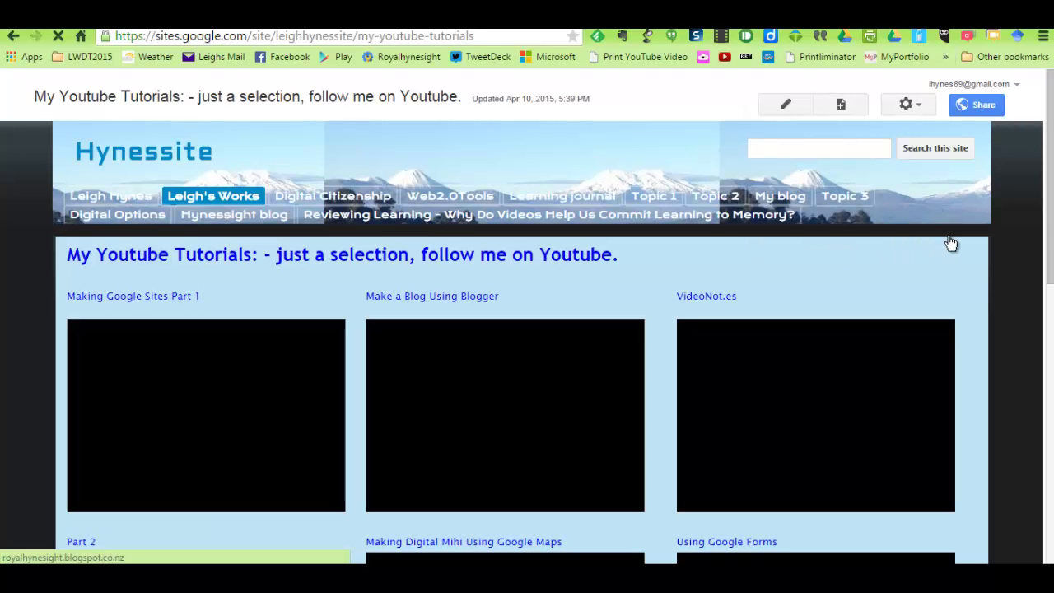
Move to the site's Digital Citizenship page
{"action": "left_click_drag", "start_coordinate": [1049, 229], "coordinate": [1050, 290]}
{"action": "scroll", "coordinate": [1050, 290], "scroll_direction": "up", "scroll_amount": 3}
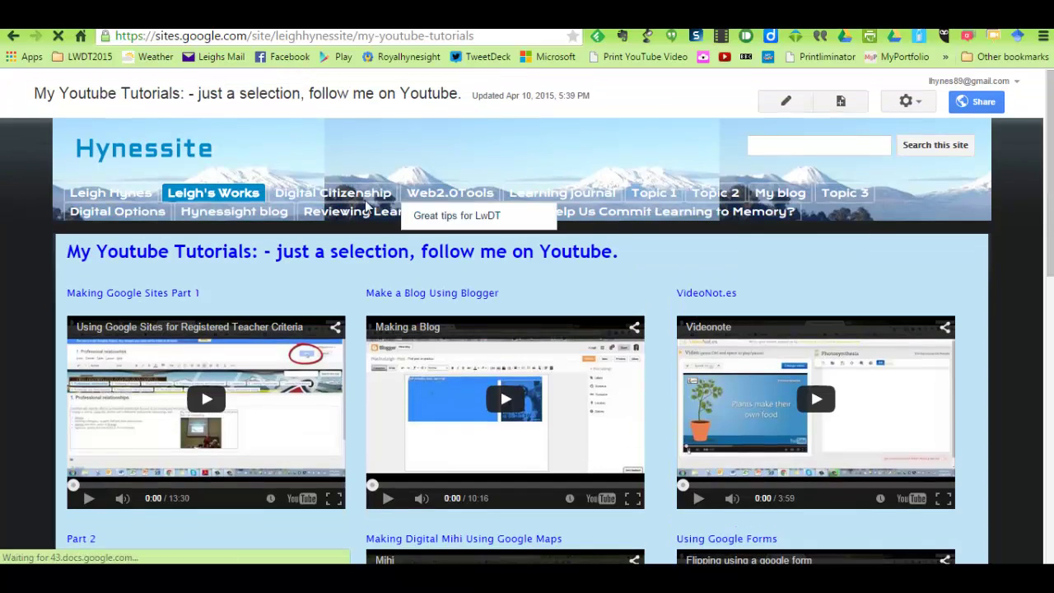
{"action": "left_click", "coordinate": [345, 202]}
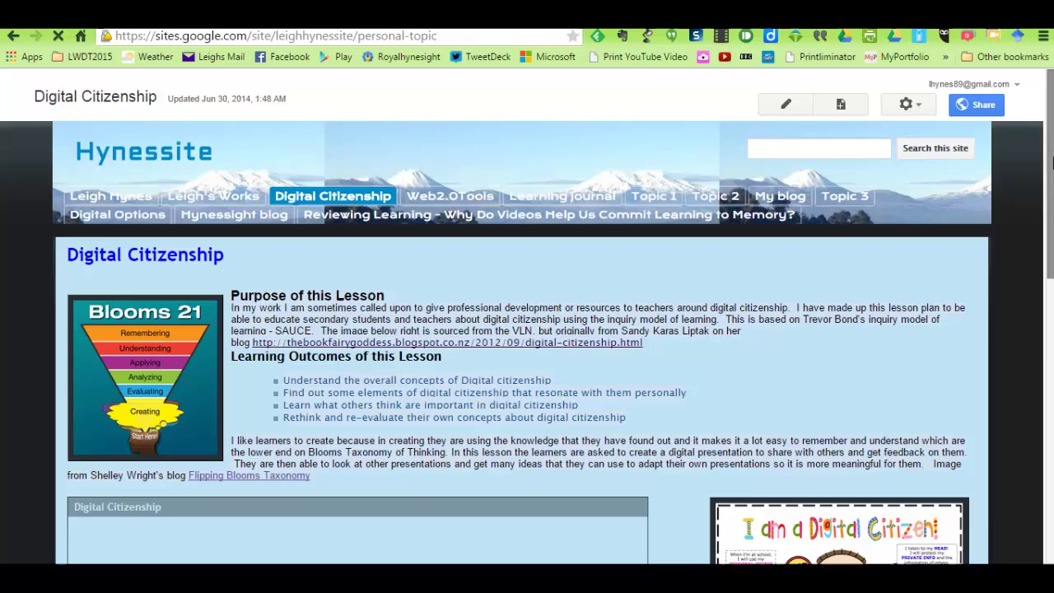
{"action": "left_click_drag", "start_coordinate": [1050, 210], "coordinate": [1051, 124]}
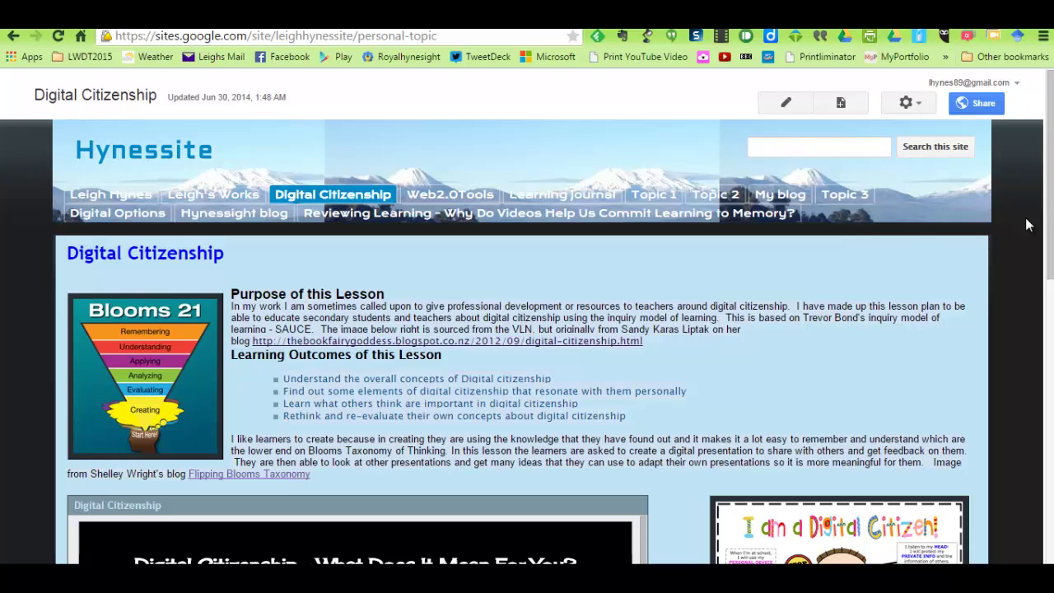
{"action": "mouse_move", "coordinate": [487, 204]}
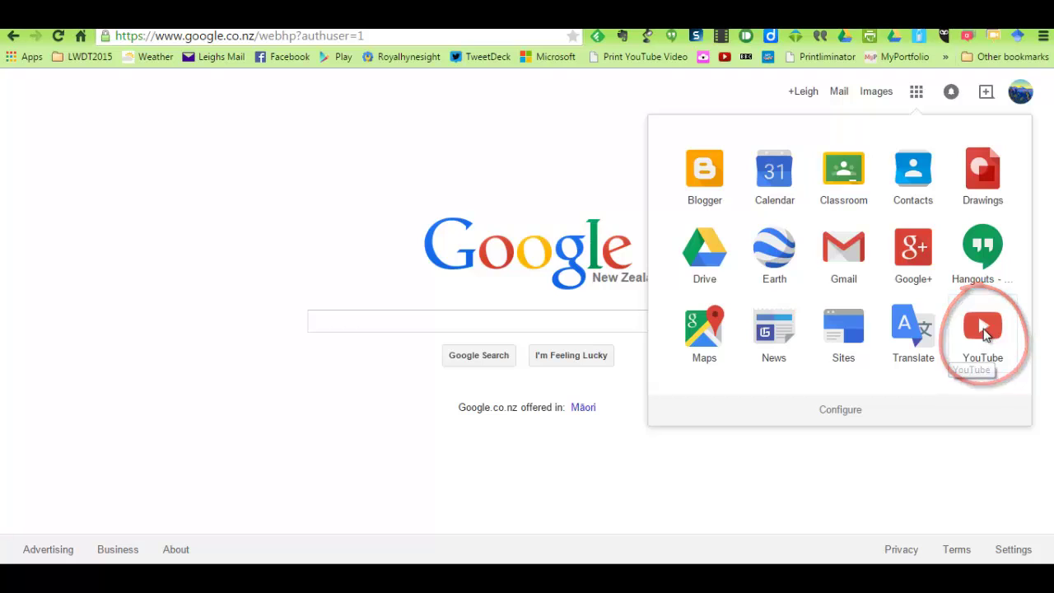
Open YouTube and the user's own channel, then collapse and restore the guide menu
{"action": "left_click", "coordinate": [986, 332]}
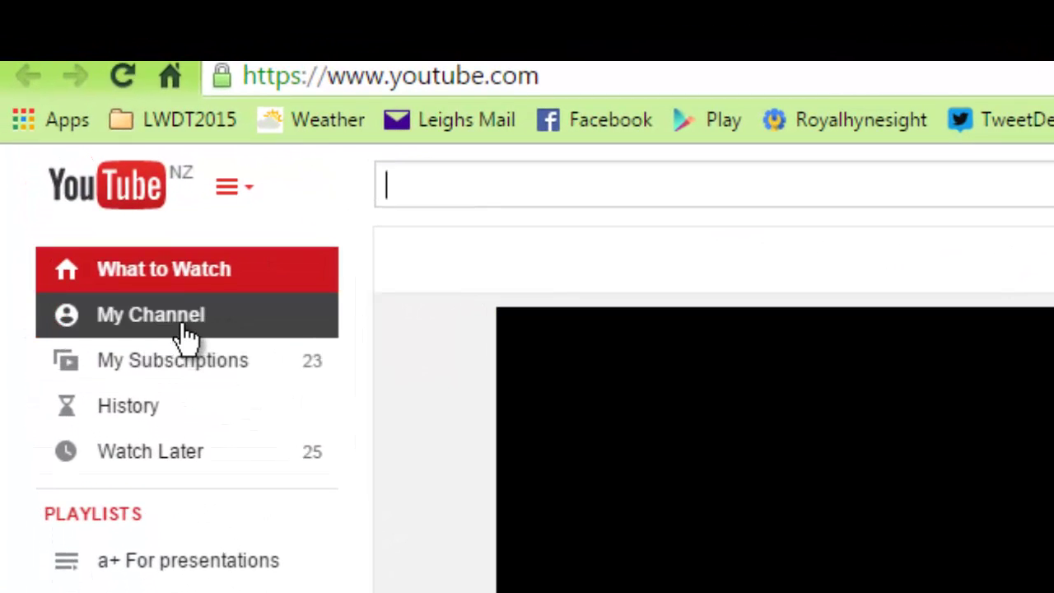
{"action": "left_click", "coordinate": [185, 332]}
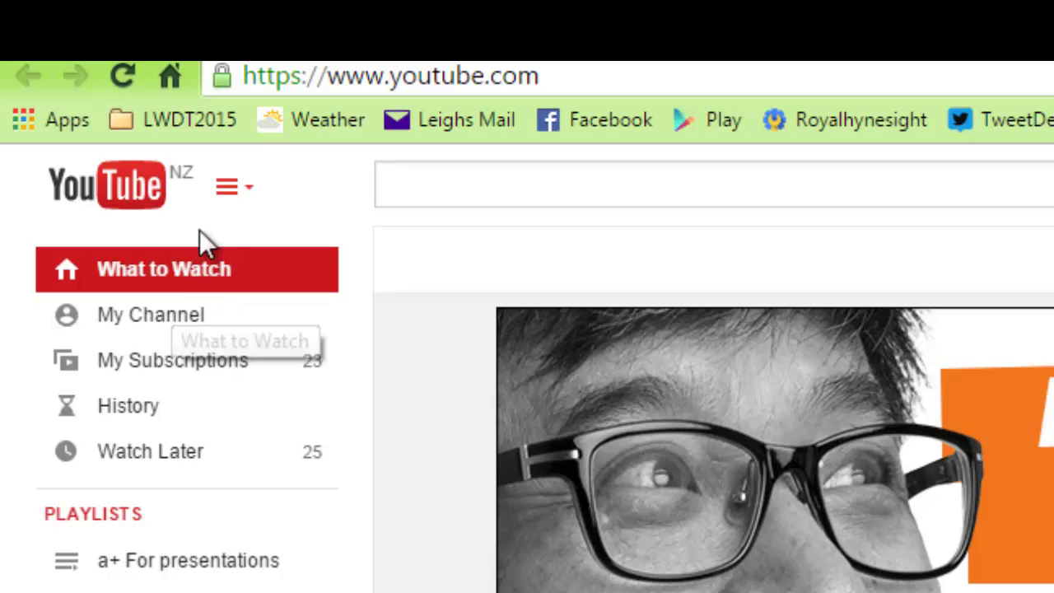
{"action": "left_click", "coordinate": [251, 192]}
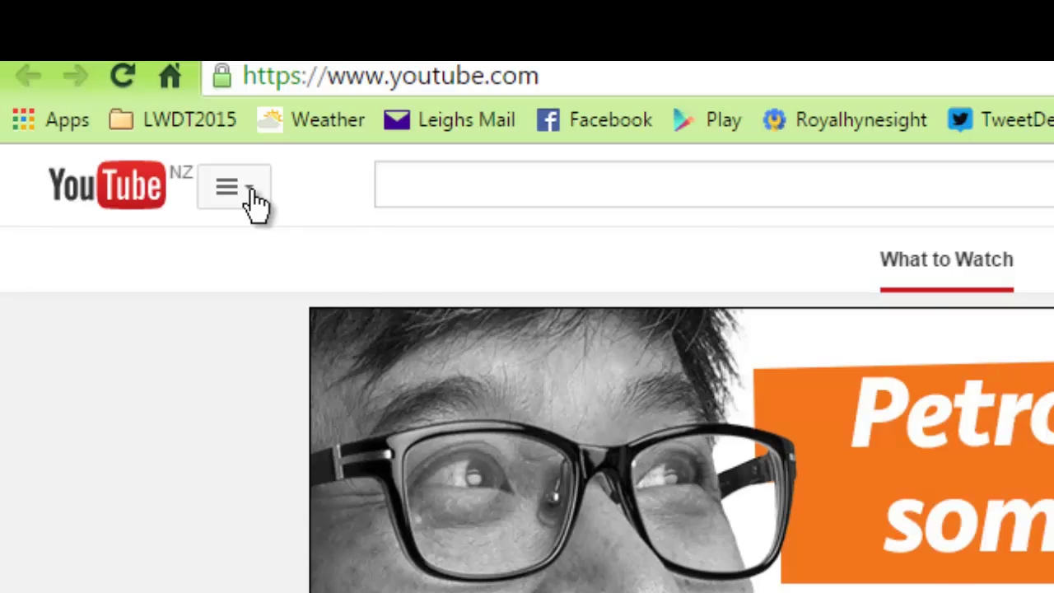
{"action": "left_click", "coordinate": [252, 191]}
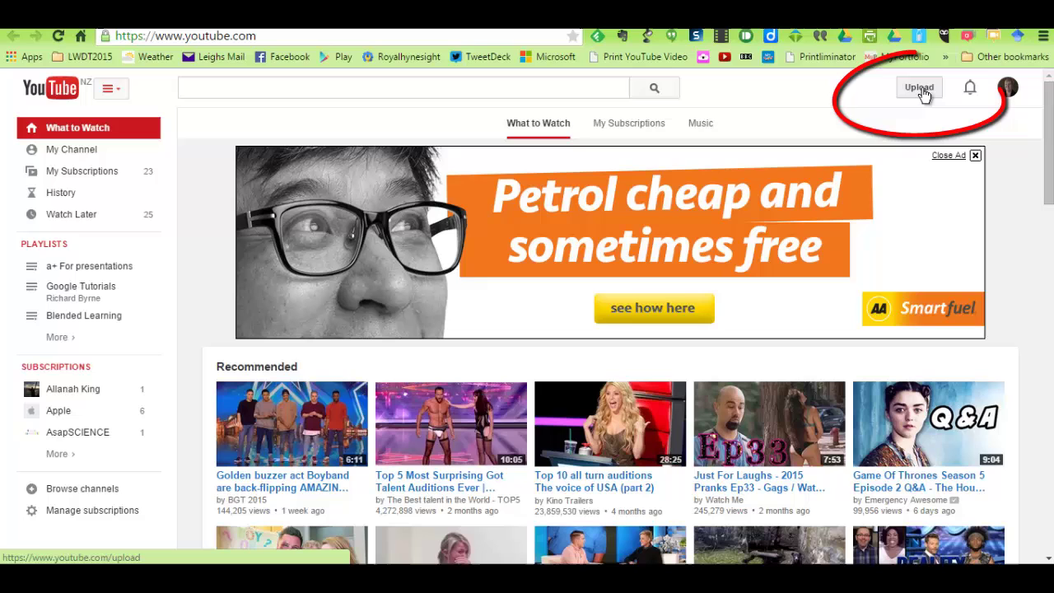
Start uploading a new video to YouTube
{"action": "left_click", "coordinate": [921, 89]}
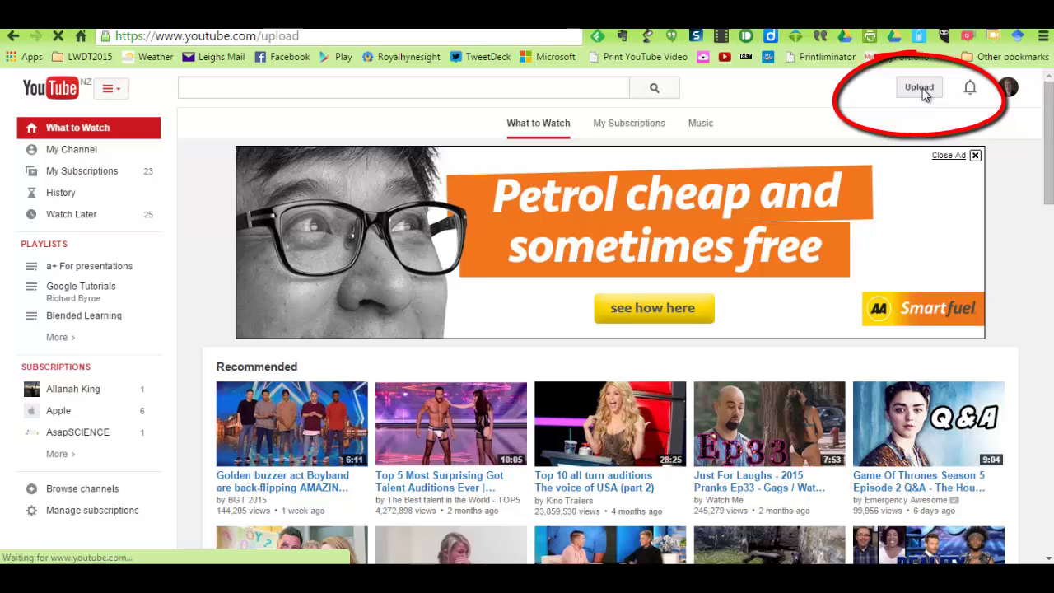